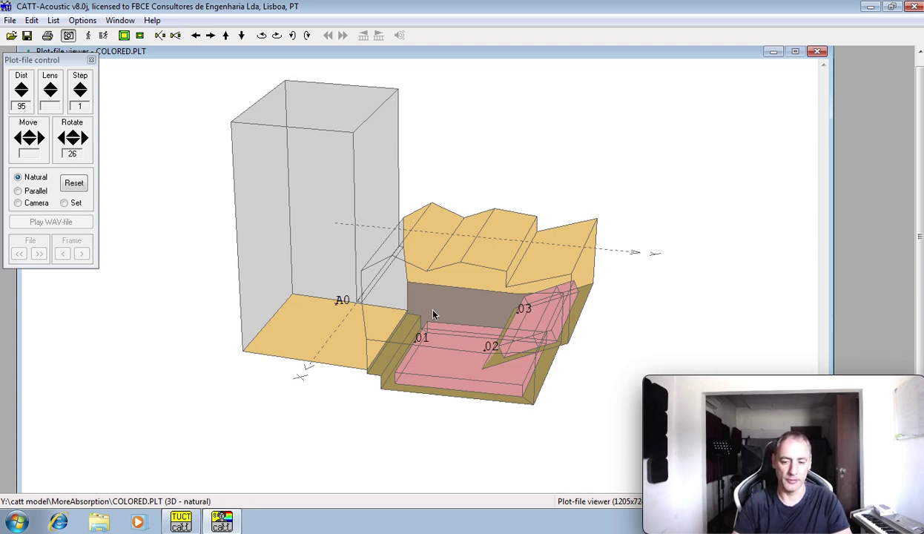
# Rotate the colored model through several angles, including a level side view and the floor areas.
pyautogui.press('Right')
pyautogui.press('Right')
pyautogui.press('Right')
pyautogui.press('Right')
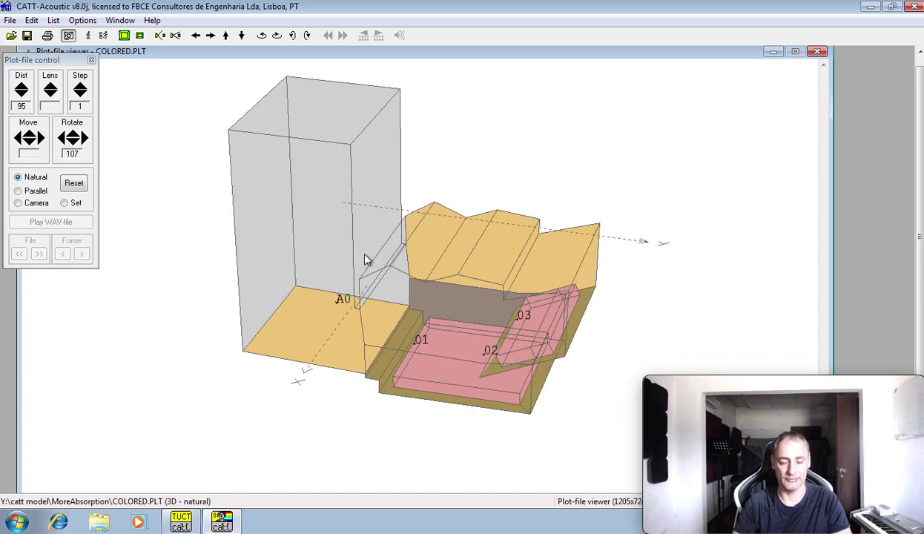
pyautogui.press('Right')
pyautogui.press('Right')
pyautogui.press('Right')
pyautogui.press('Right')
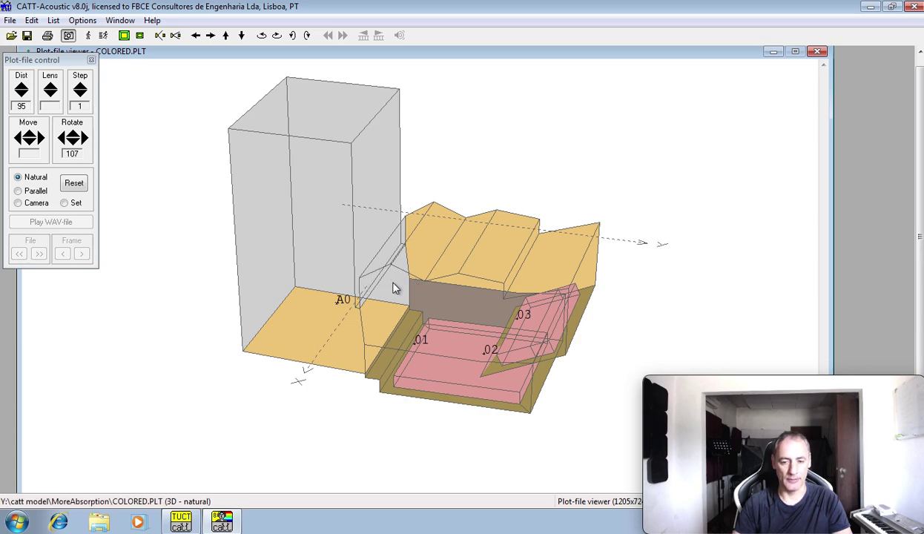
pyautogui.moveTo(410, 288); pyautogui.dragTo(410, 231)
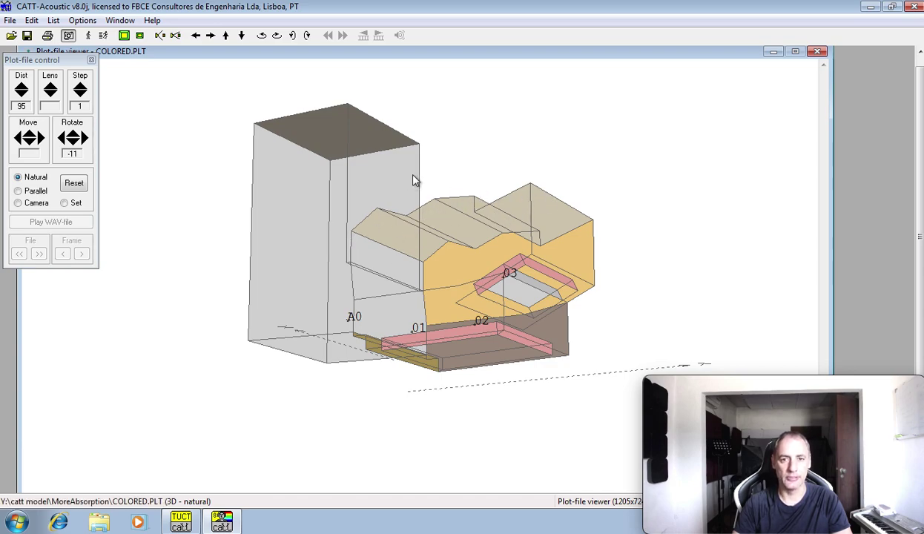
pyautogui.moveTo(419, 175); pyautogui.dragTo(434, 287)
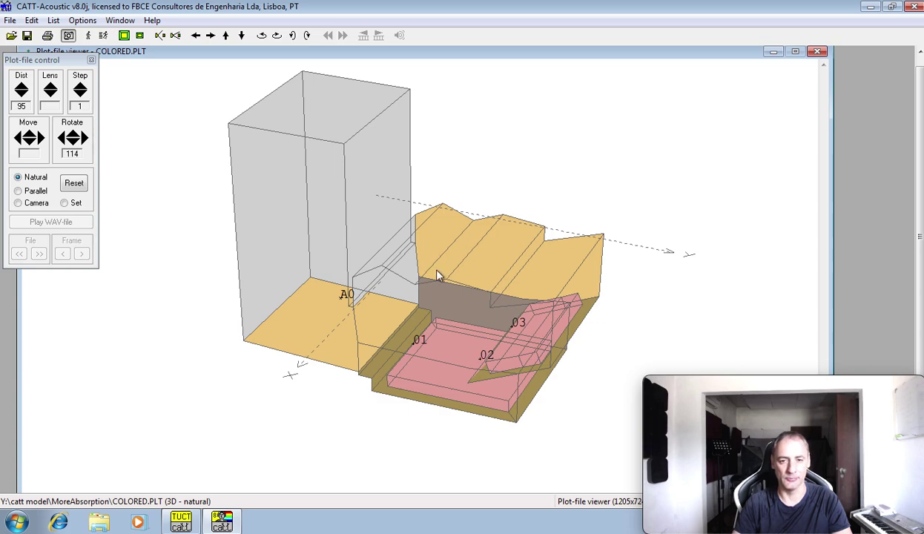
pyautogui.moveTo(424, 307); pyautogui.dragTo(388, 276)
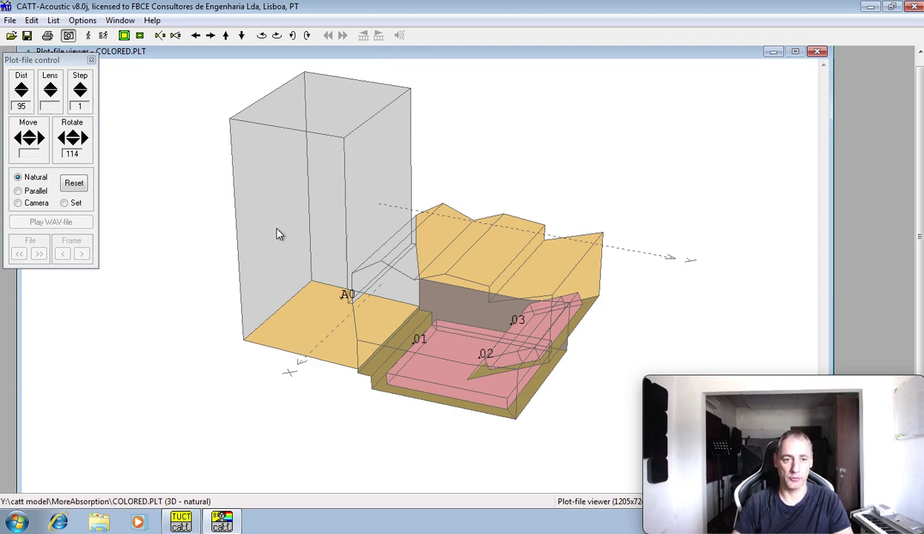
pyautogui.moveTo(411, 267); pyautogui.dragTo(594, 291)
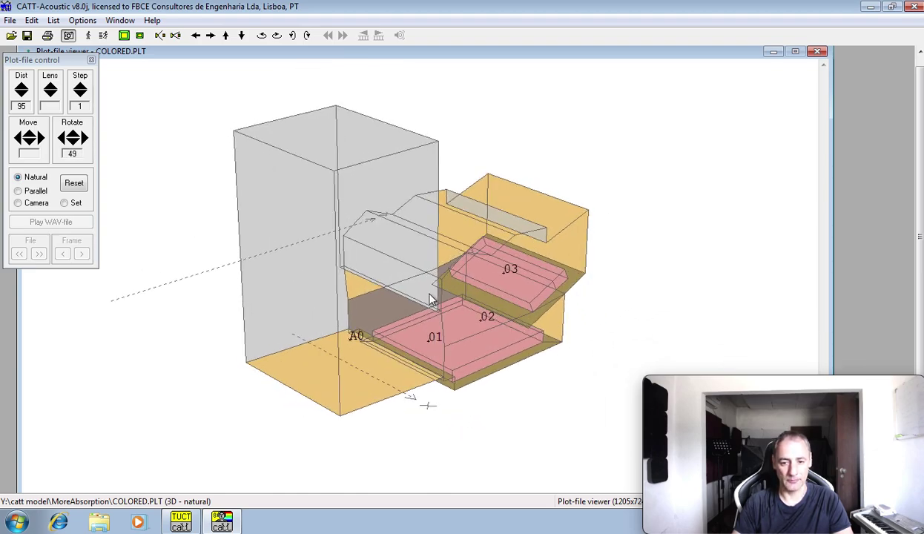
pyautogui.moveTo(429, 296); pyautogui.dragTo(454, 257)
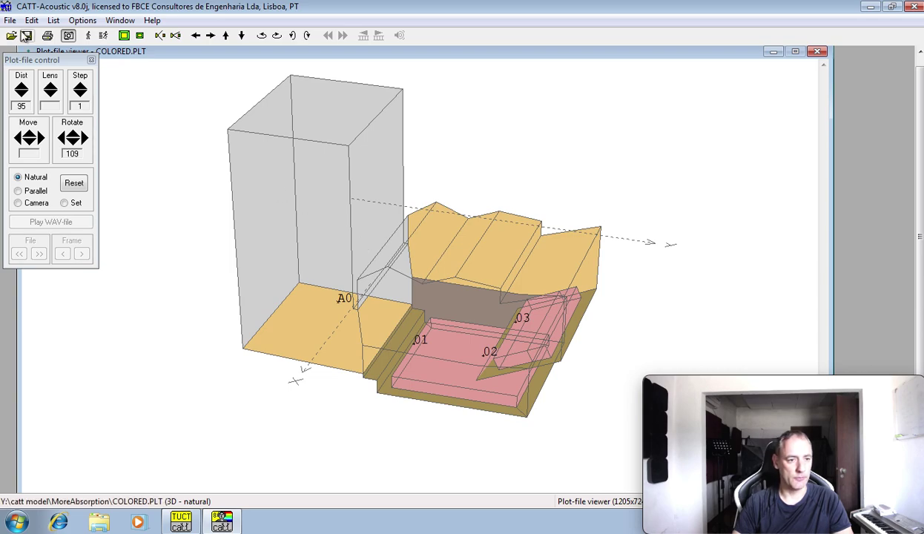
# Open PLINFO.PLT, showing the highlighted 12.98 m² surface with its absorption curve, and turn the wireframe.
pyautogui.click(14, 22)
pyautogui.moveTo(23, 27)
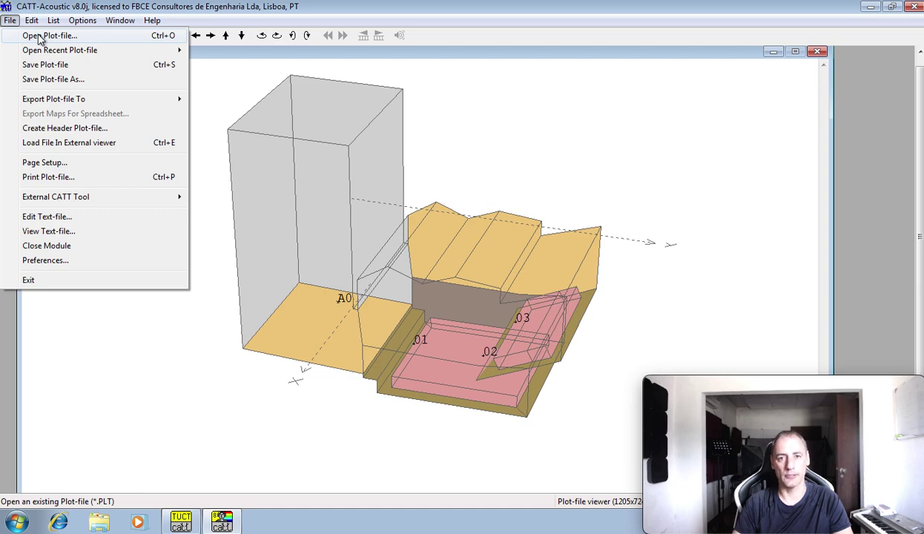
pyautogui.click(41, 37)
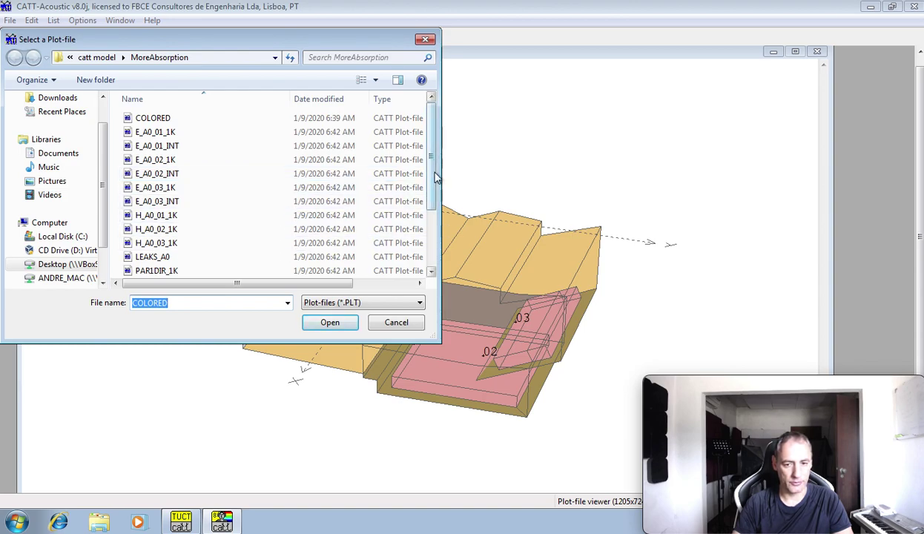
pyautogui.moveTo(429, 169); pyautogui.dragTo(421, 279)
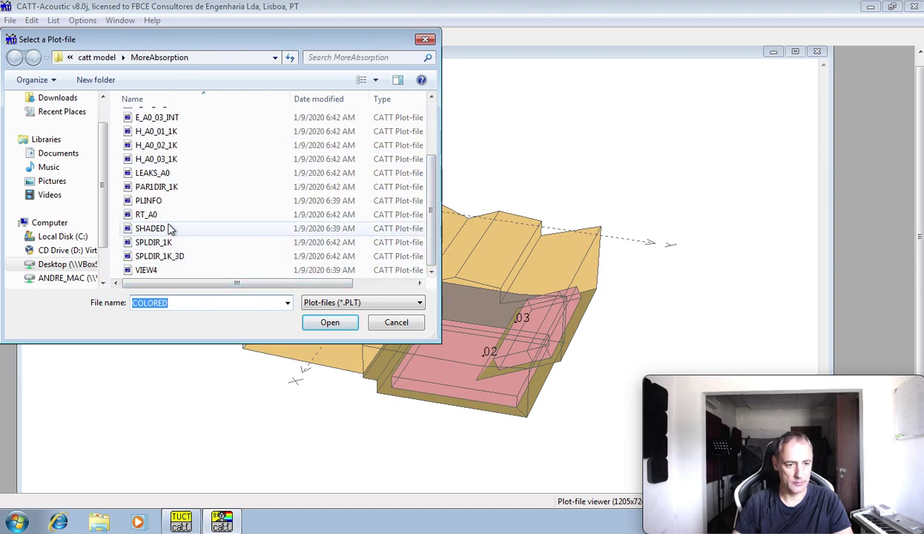
pyautogui.doubleClick(149, 200)
pyautogui.moveTo(323, 288); pyautogui.dragTo(414, 287)
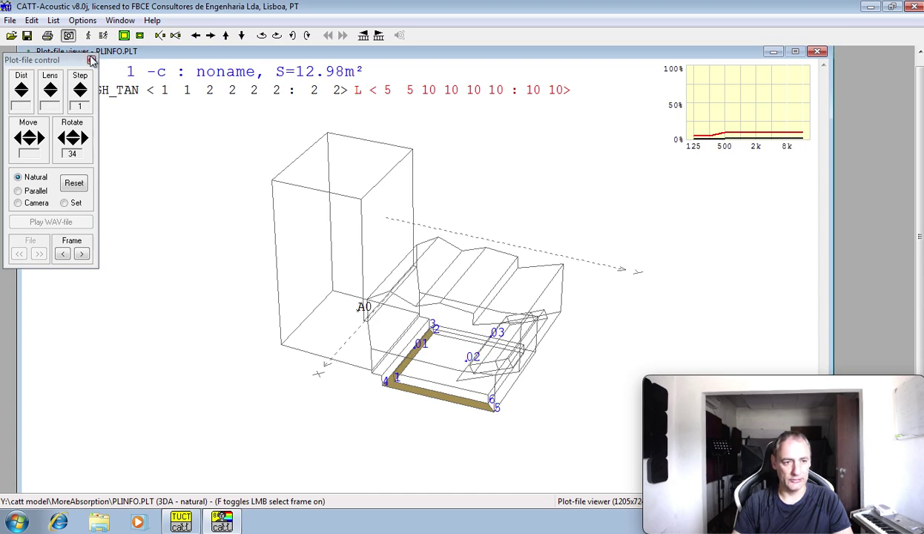
# Step forward through planes 2 to 6, ending on the 67.98 m² top face.
pyautogui.click(378, 36)
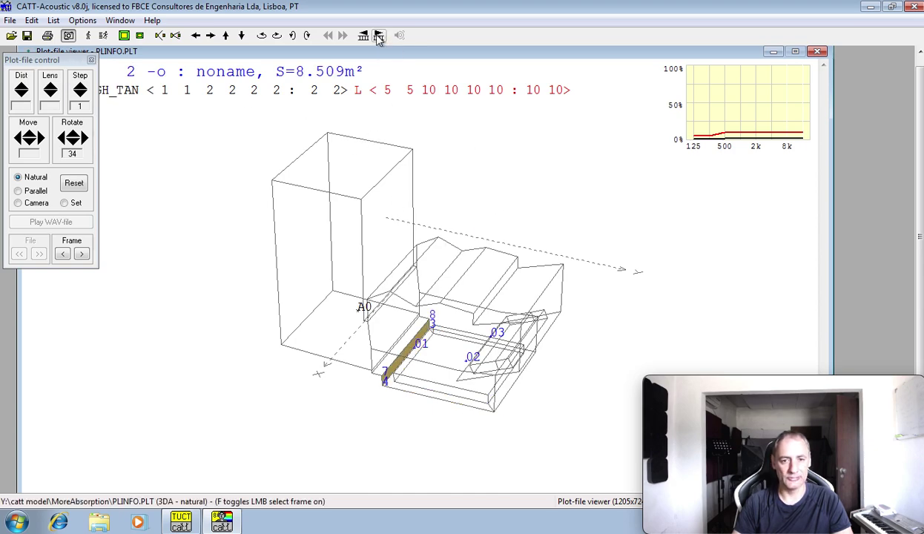
pyautogui.click(378, 36)
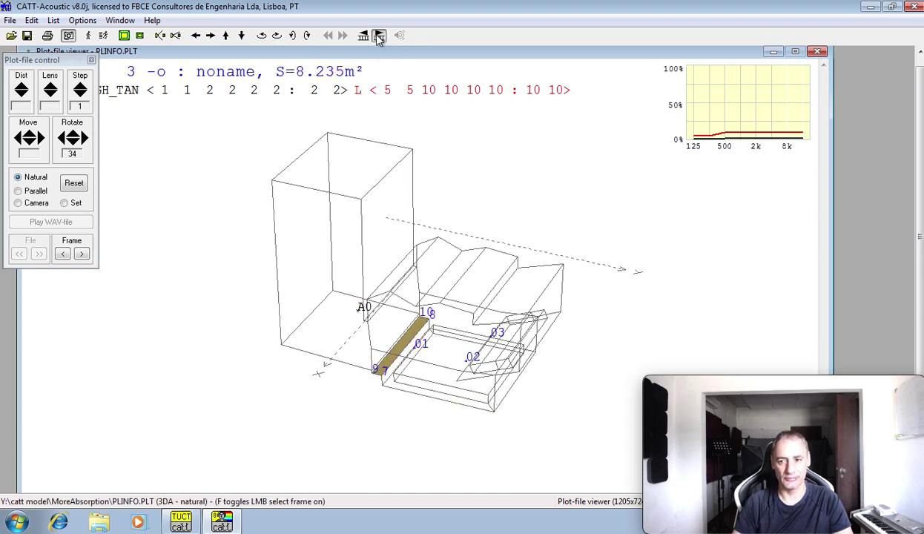
pyautogui.click(378, 36)
pyautogui.click(378, 35)
pyautogui.click(378, 35)
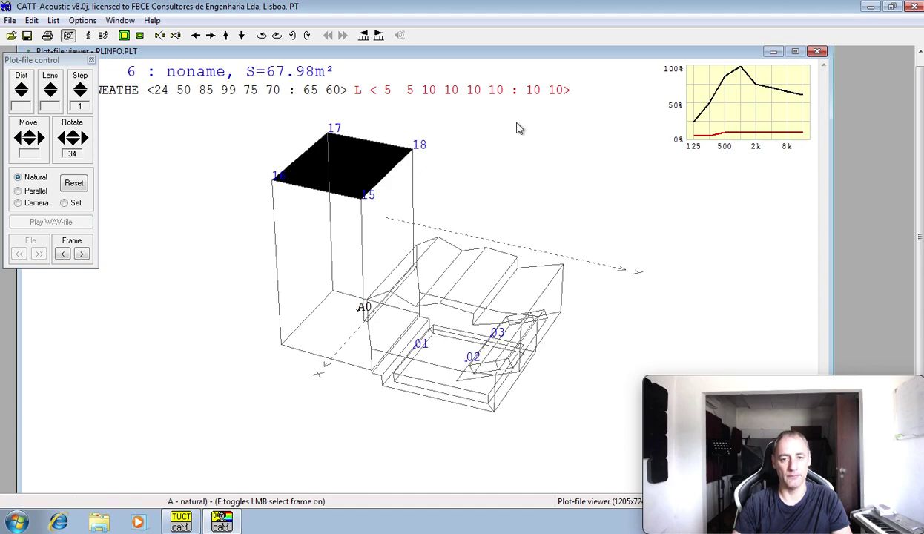
# Step through surfaces 7 to 16, briefly back to 15 and returning to 16.
pyautogui.click(378, 35)
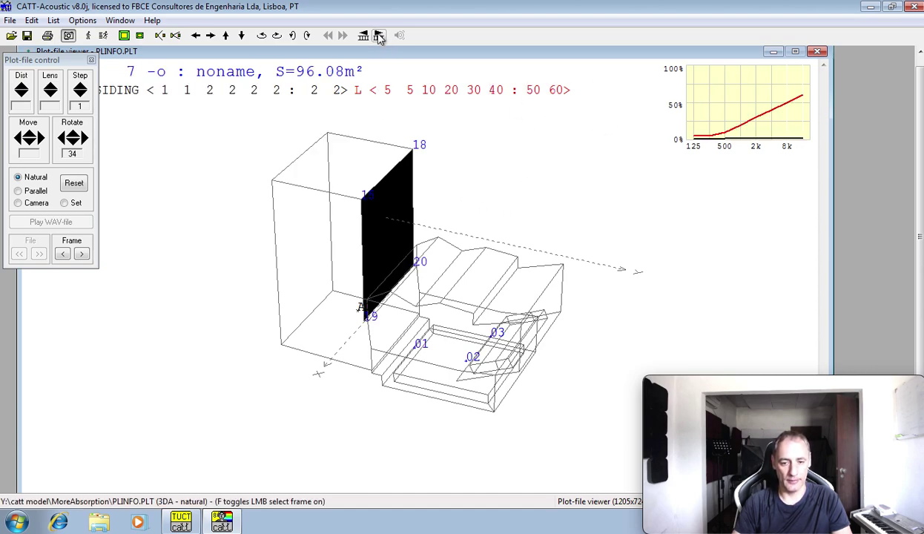
pyautogui.click(378, 36)
pyautogui.click(378, 35)
pyautogui.click(378, 35)
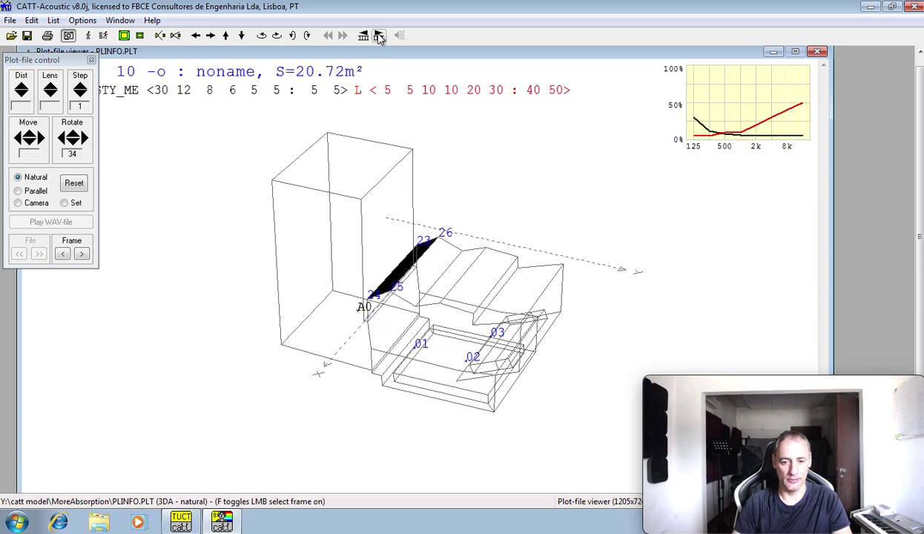
pyautogui.click(378, 35)
pyautogui.click(378, 36)
pyautogui.click(378, 36)
pyautogui.click(378, 35)
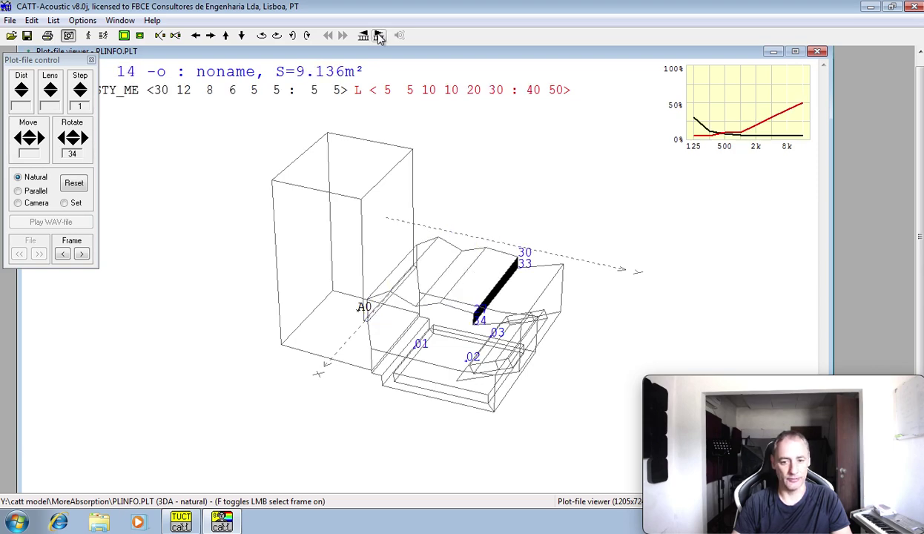
pyautogui.click(378, 36)
pyautogui.click(378, 36)
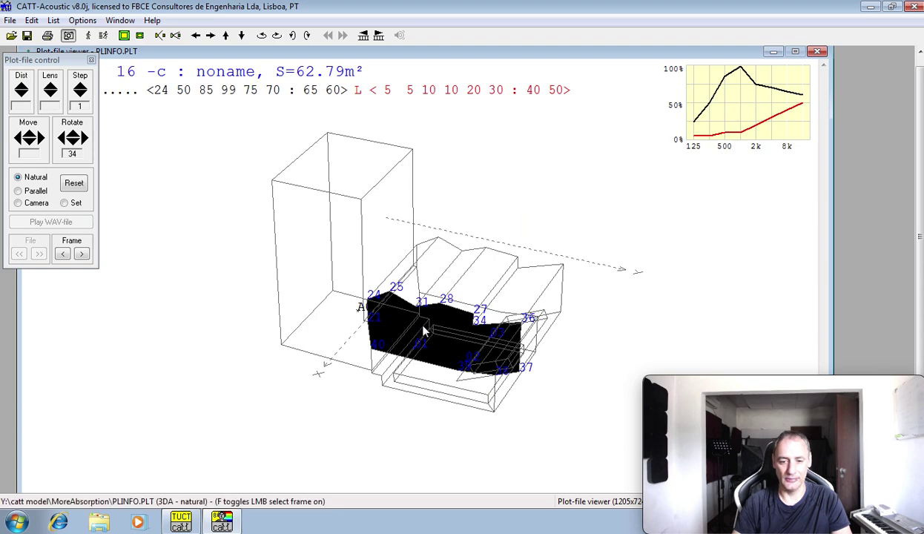
pyautogui.click(362, 35)
pyautogui.click(378, 36)
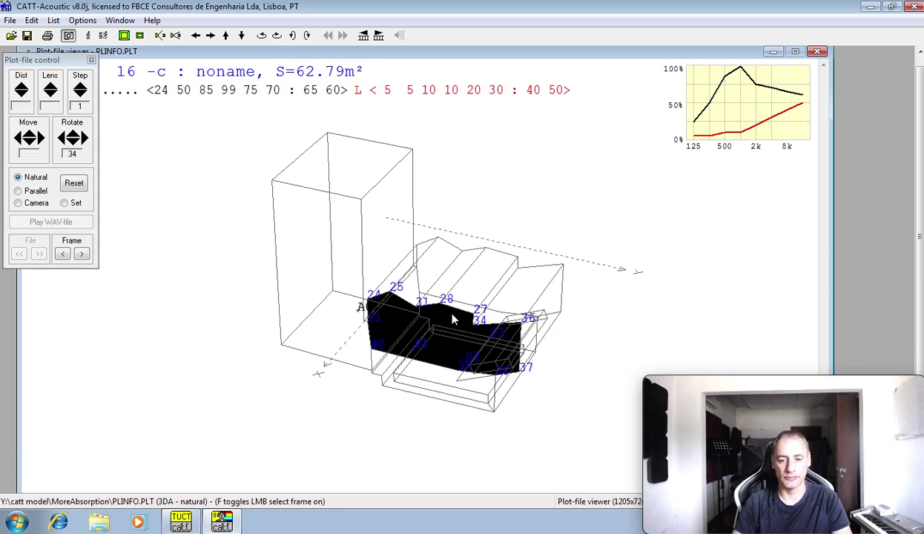
# Advance through surfaces 17 to 22 and rotate the model around its vertical axis.
pyautogui.click(378, 37)
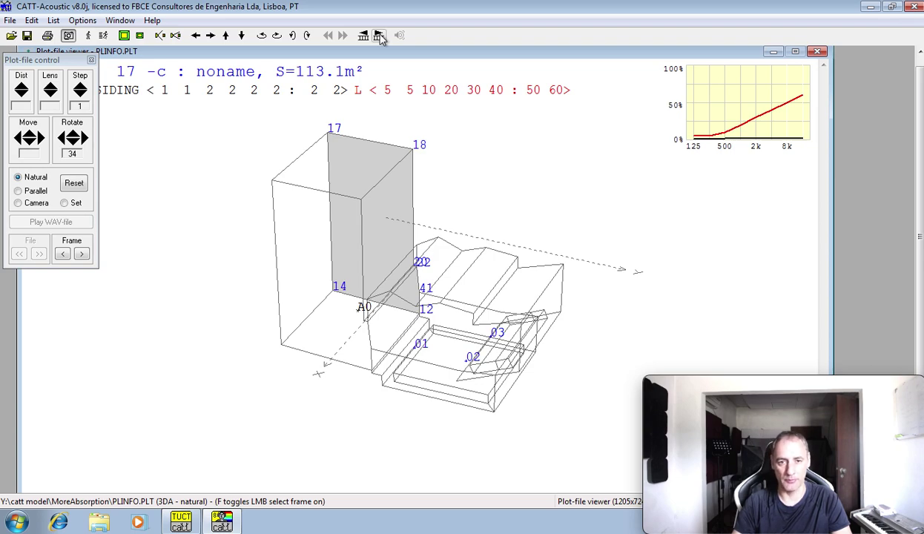
pyautogui.click(378, 35)
pyautogui.click(378, 36)
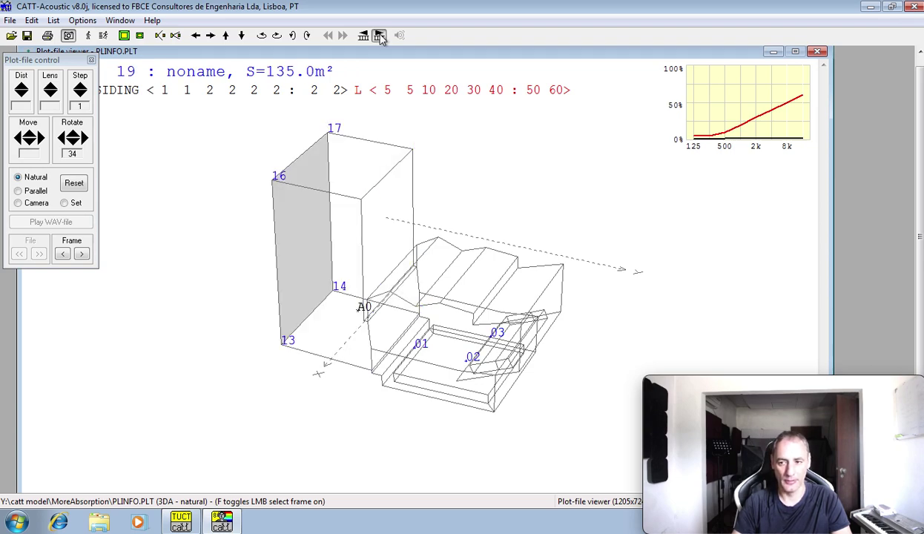
pyautogui.click(378, 35)
pyautogui.click(378, 35)
pyautogui.click(378, 35)
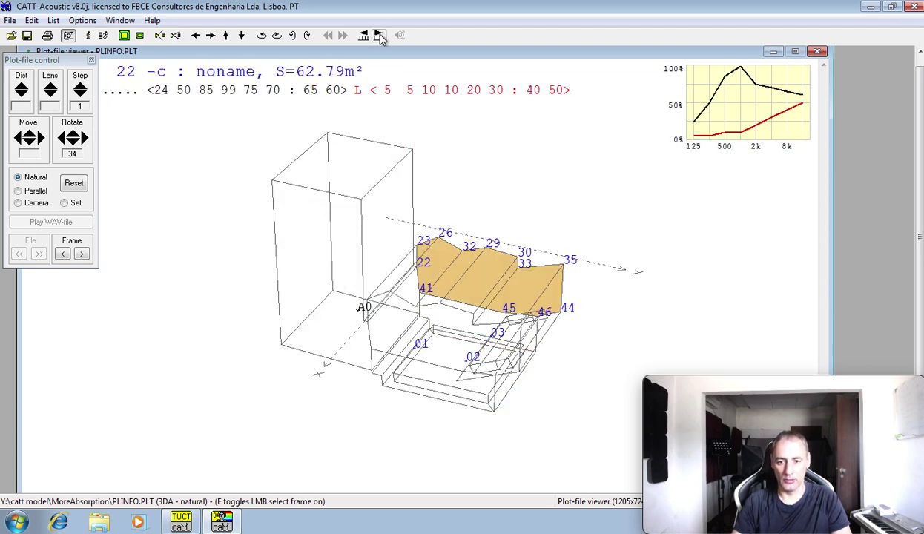
pyautogui.click(378, 36)
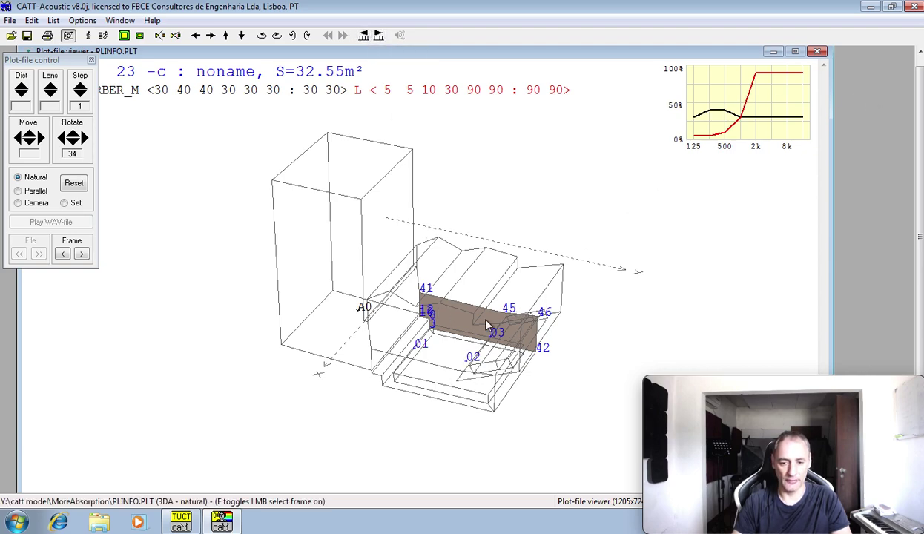
pyautogui.moveTo(487, 323); pyautogui.dragTo(387, 349)
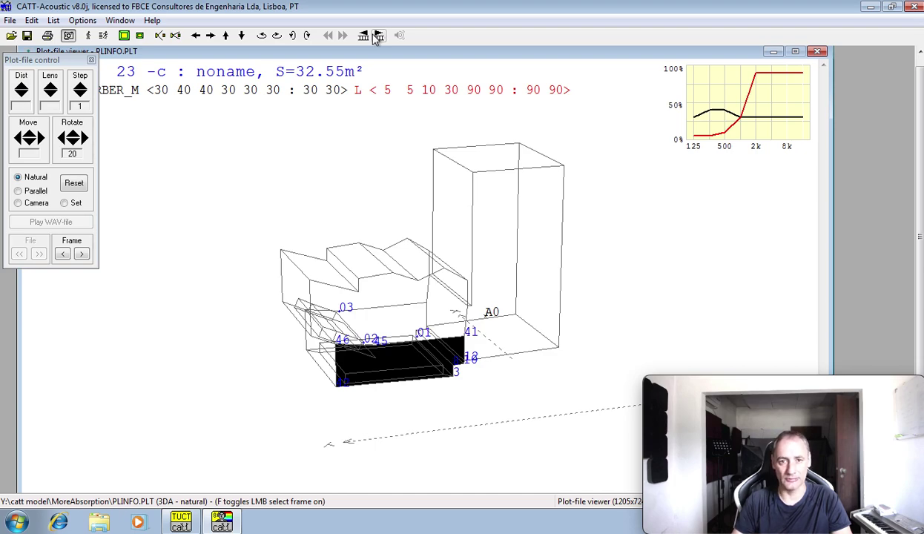
# Advance to surface 25, step back to surface 21 (39.89 m²), and rotate to view it.
pyautogui.click(375, 39)
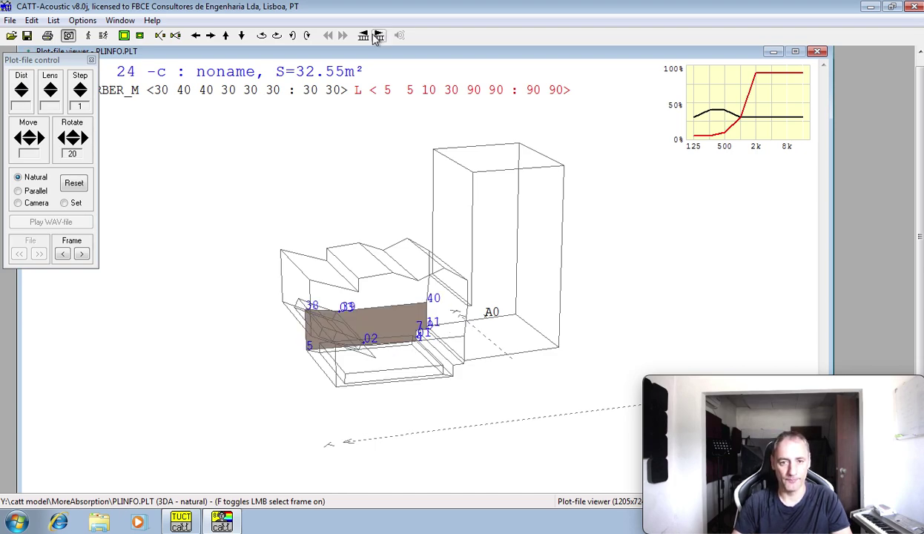
pyautogui.click(375, 39)
pyautogui.click(363, 37)
pyautogui.click(363, 37)
pyautogui.click(363, 38)
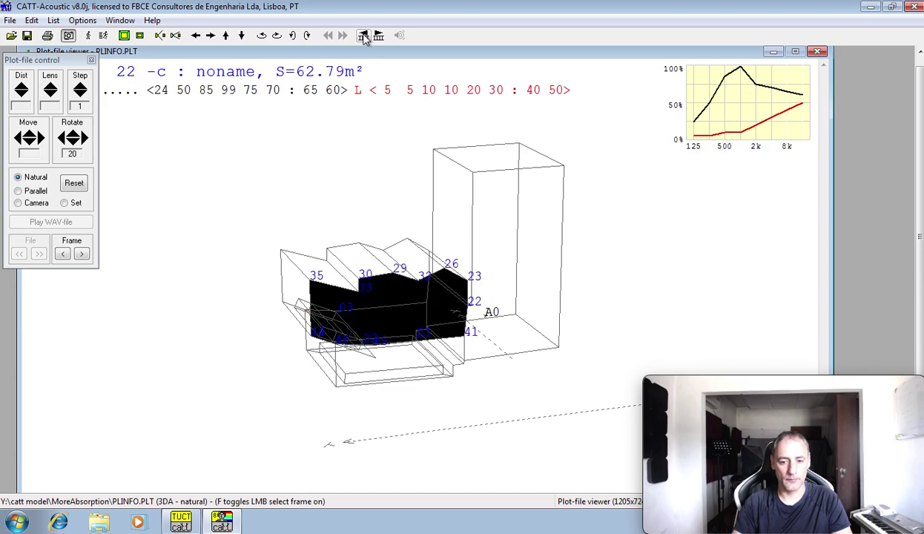
pyautogui.click(363, 37)
pyautogui.moveTo(377, 187); pyautogui.dragTo(508, 225)
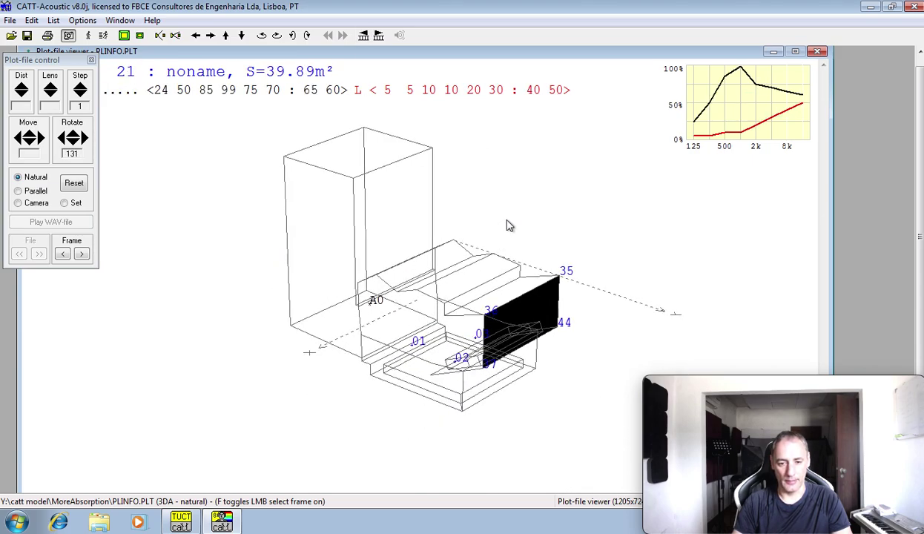
# Open the RT_A0 reverberation time plot and move the control panel off the graph.
pyautogui.click(12, 37)
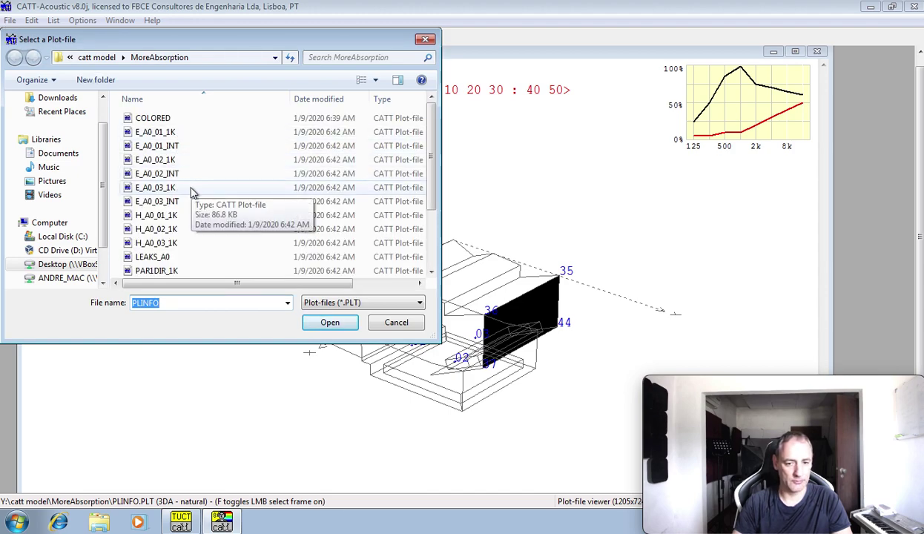
pyautogui.click(429, 213)
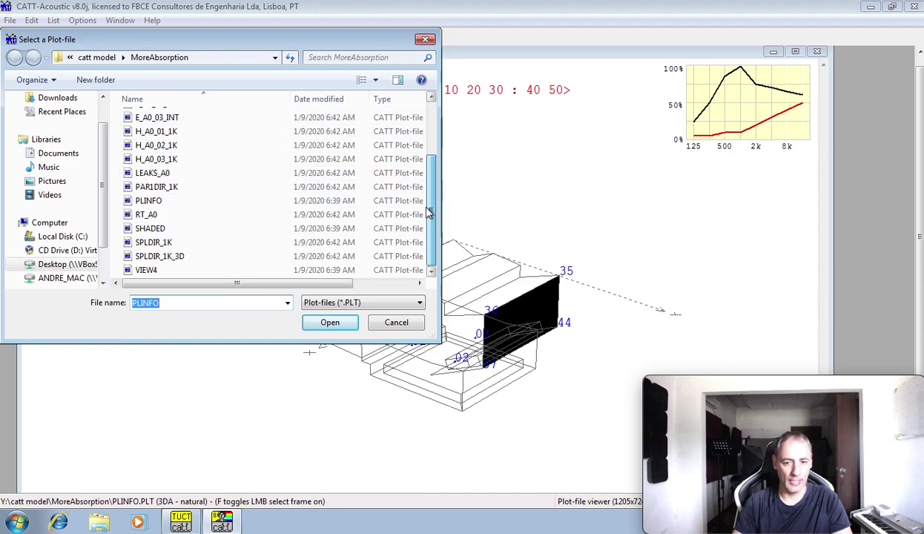
pyautogui.doubleClick(172, 218)
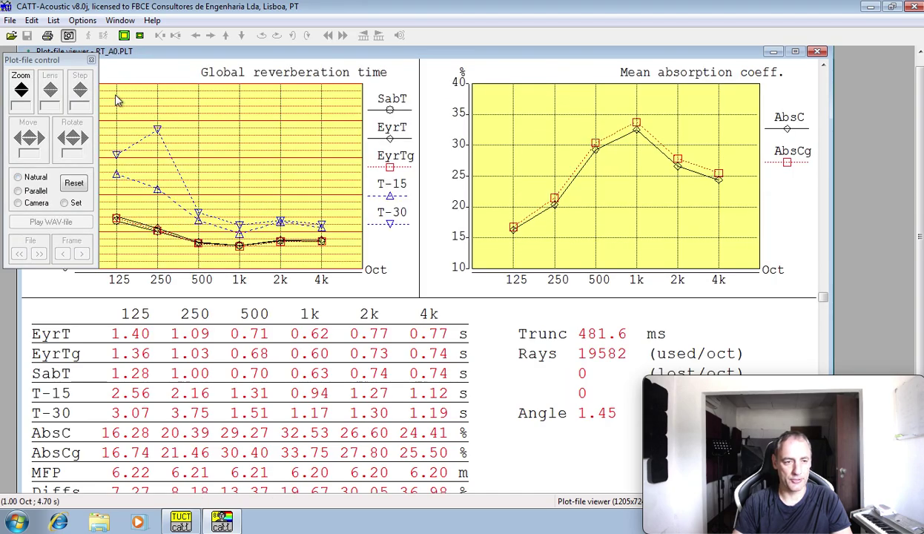
pyautogui.moveTo(148, 175); pyautogui.dragTo(71, 61)
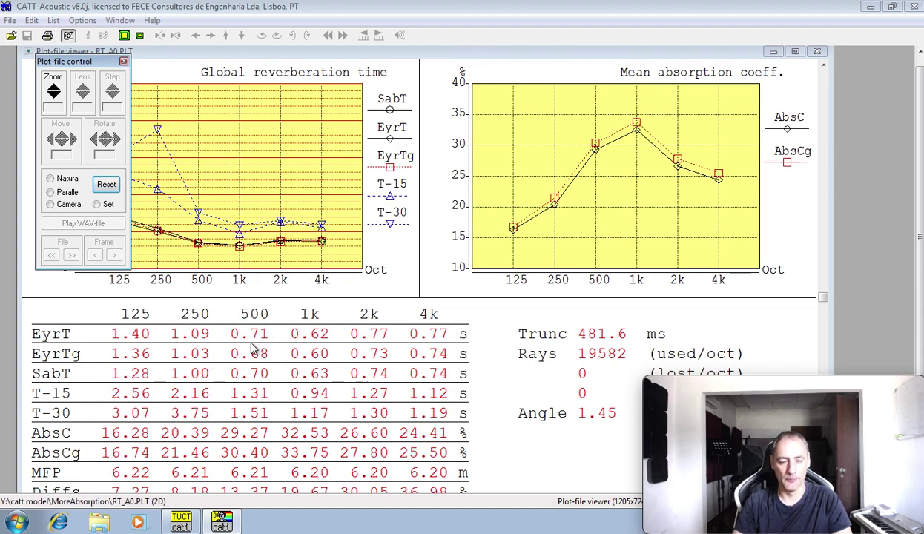
# Reposition the plot control panel to uncover the reverberation graph's time axis, then open the File menu.
pyautogui.moveTo(90, 64); pyautogui.dragTo(97, 295)
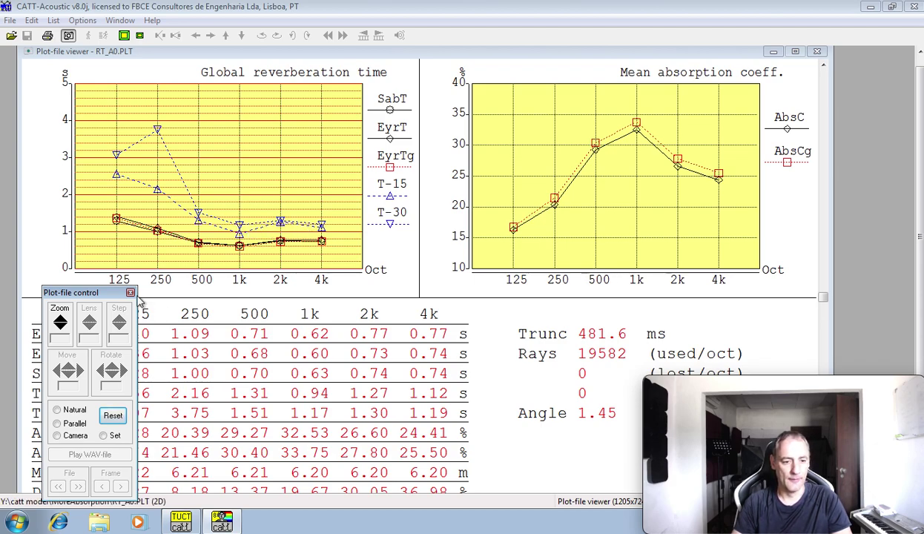
pyautogui.moveTo(115, 293); pyautogui.dragTo(172, 220)
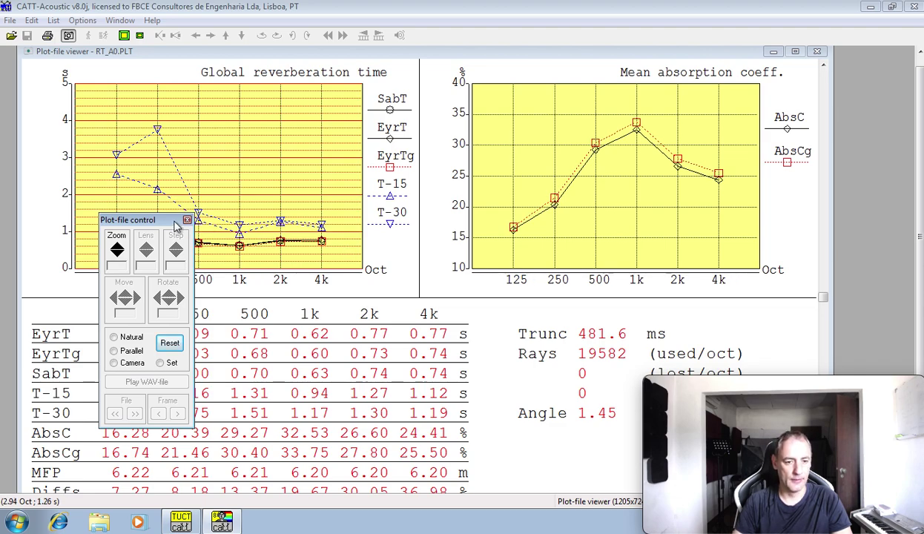
pyautogui.click(30, 20)
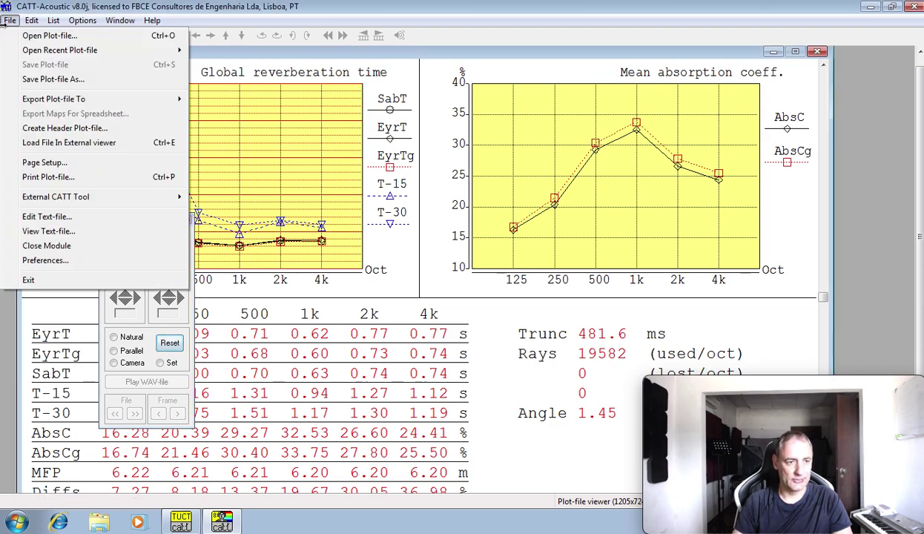
# Open the E_A0_01_1K echogram plot for source A0, receiver 01 at 1 kHz.
pyautogui.click(26, 36)
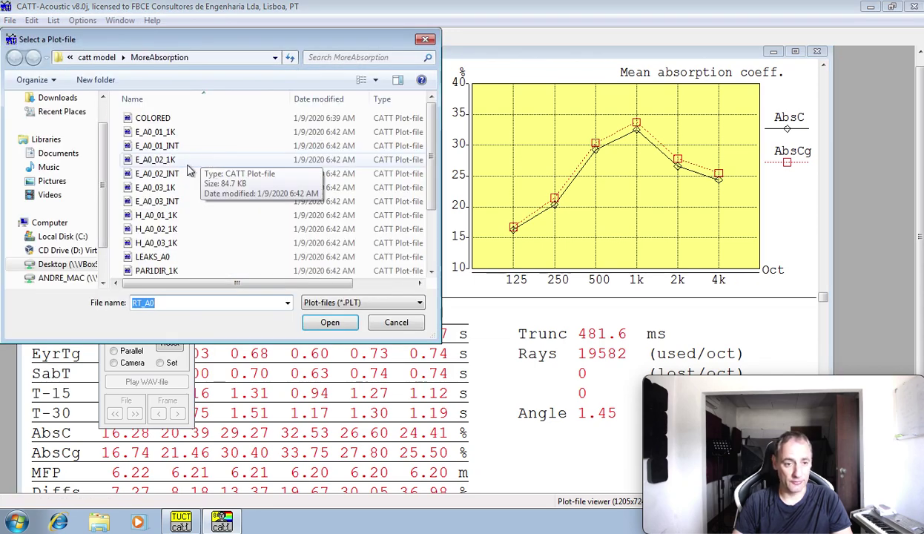
pyautogui.click(169, 134)
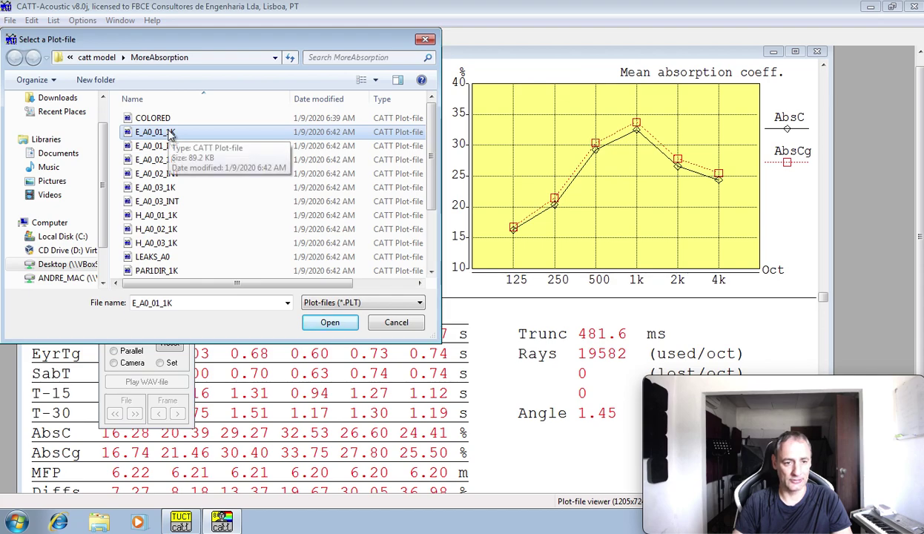
pyautogui.doubleClick(169, 134)
pyautogui.click(178, 217)
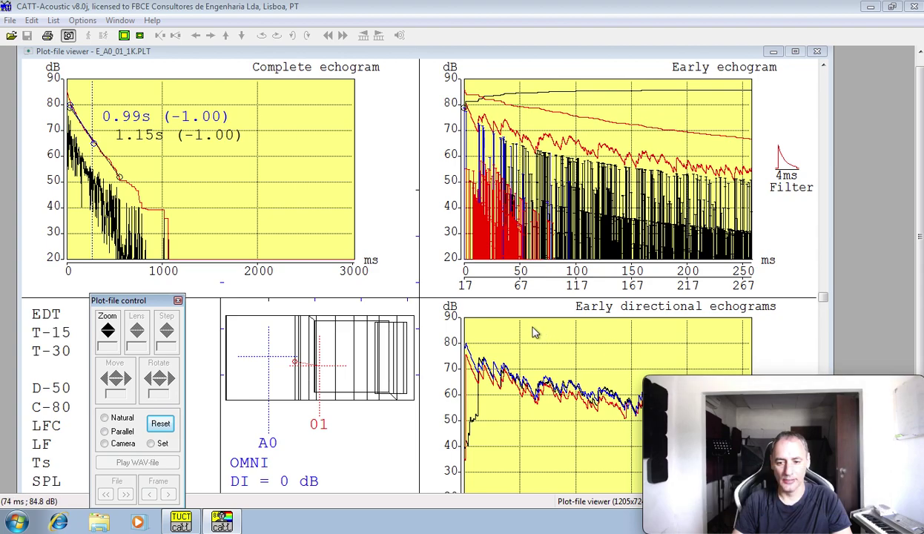
# Move the control panel up to reveal the EDT to SPL values, then bring up the plot-file list.
pyautogui.moveTo(150, 303); pyautogui.dragTo(188, 235)
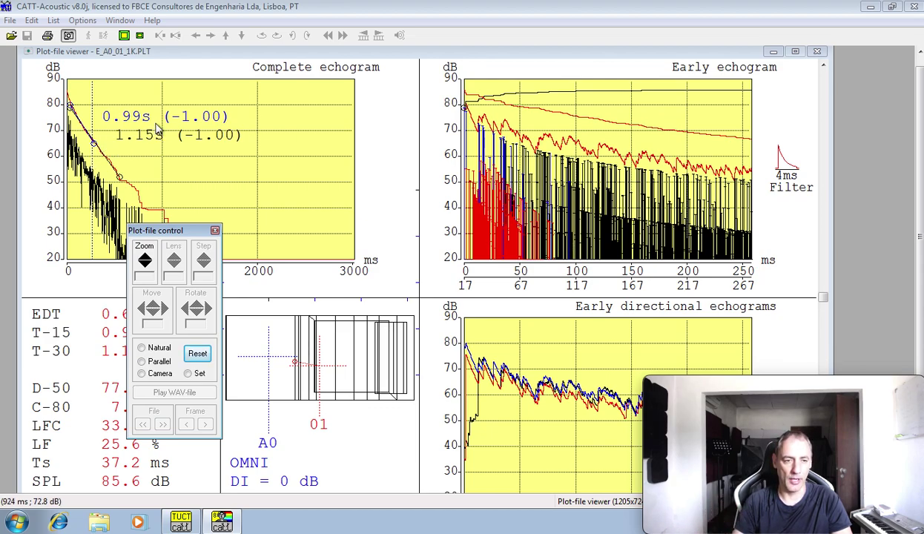
pyautogui.click(12, 35)
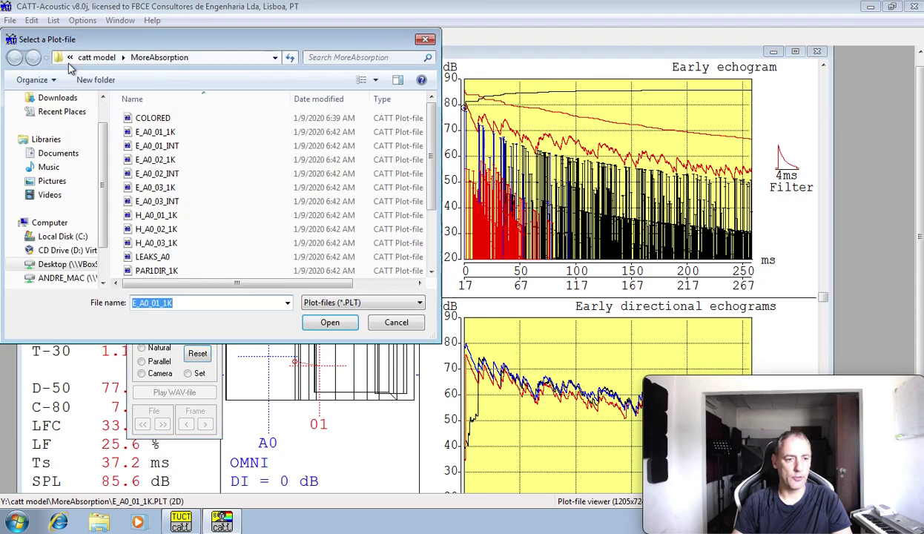
# Load the PAR1DIR_1K direct SPL and delay maps at 1 kHz and close the control panel.
pyautogui.doubleClick(157, 271)
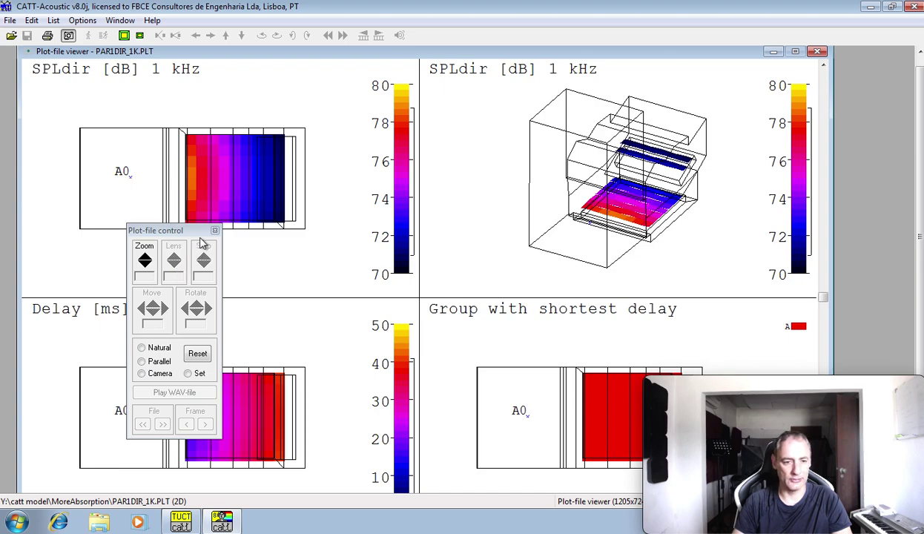
pyautogui.click(215, 231)
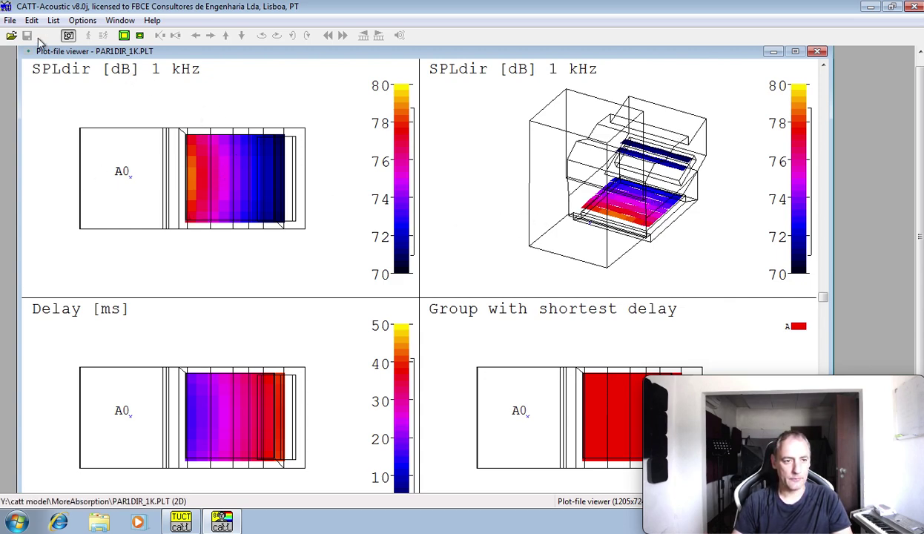
pyautogui.click(11, 35)
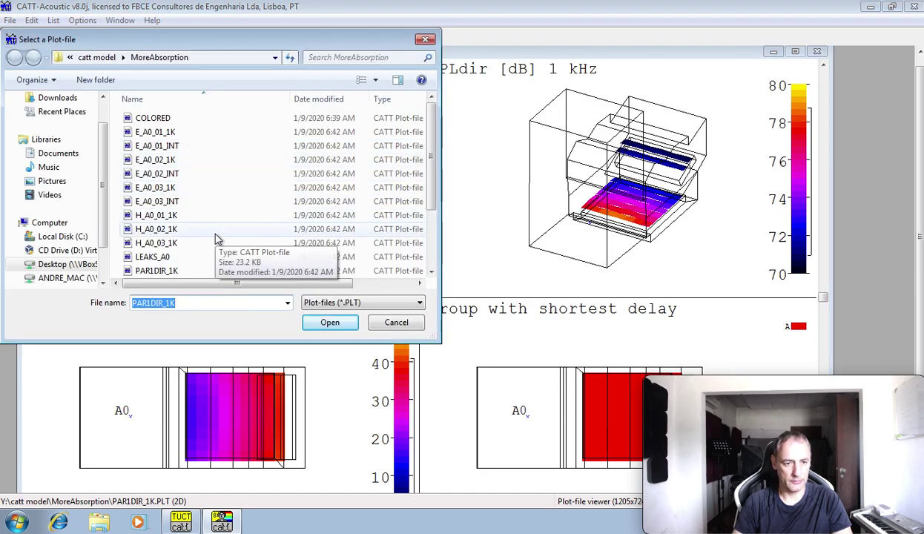
# Open the SPLDIR_1K direct-sound SPL map, zoom in, restore its layout, then switch to TUCT.
pyautogui.moveTo(428, 181); pyautogui.dragTo(428, 236)
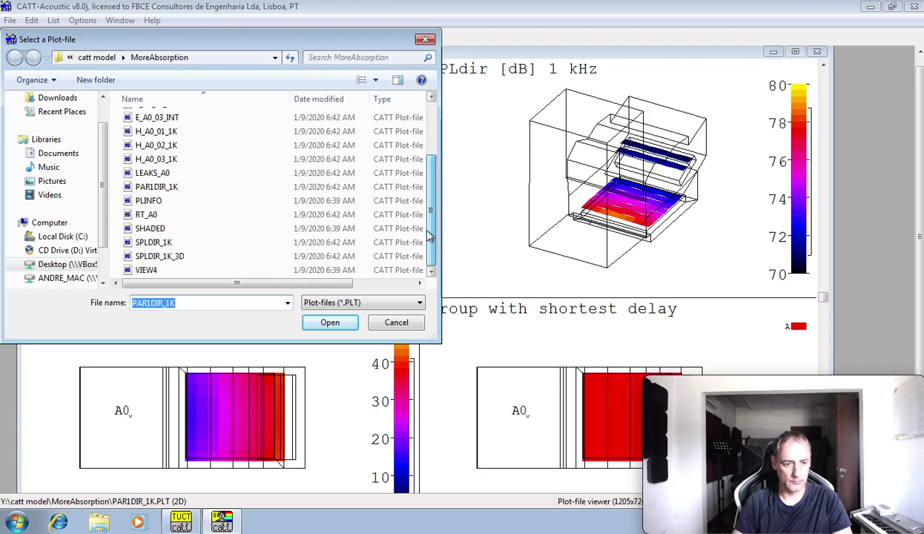
pyautogui.doubleClick(172, 243)
pyautogui.scroll(1, 203, 207)
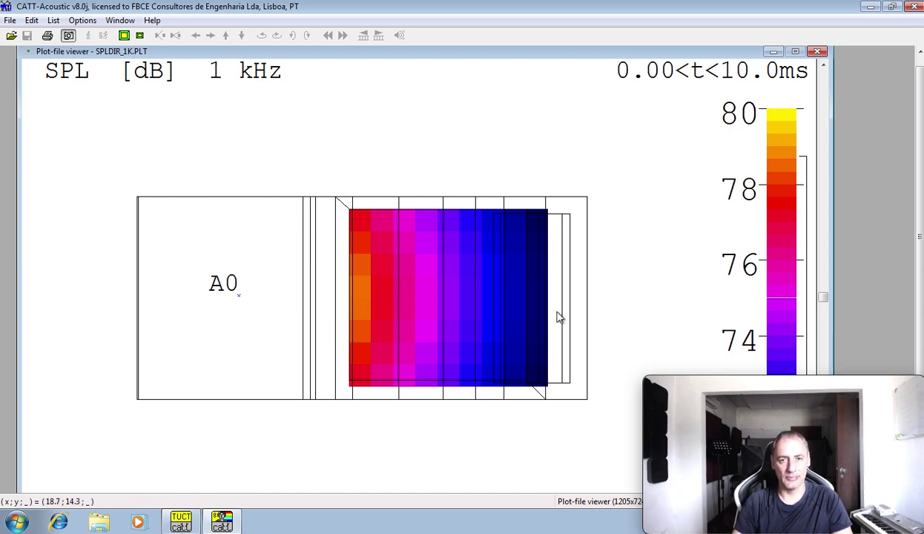
pyautogui.click(326, 153)
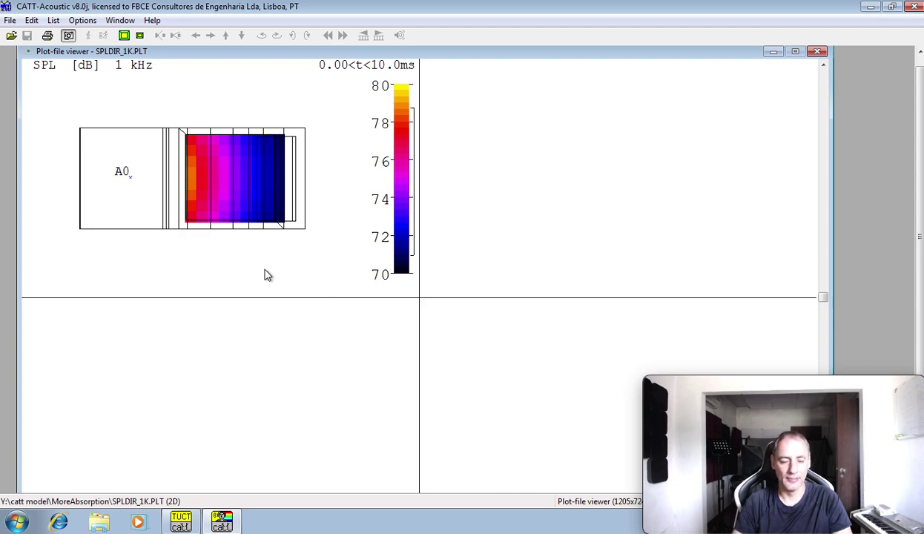
pyautogui.click(181, 521)
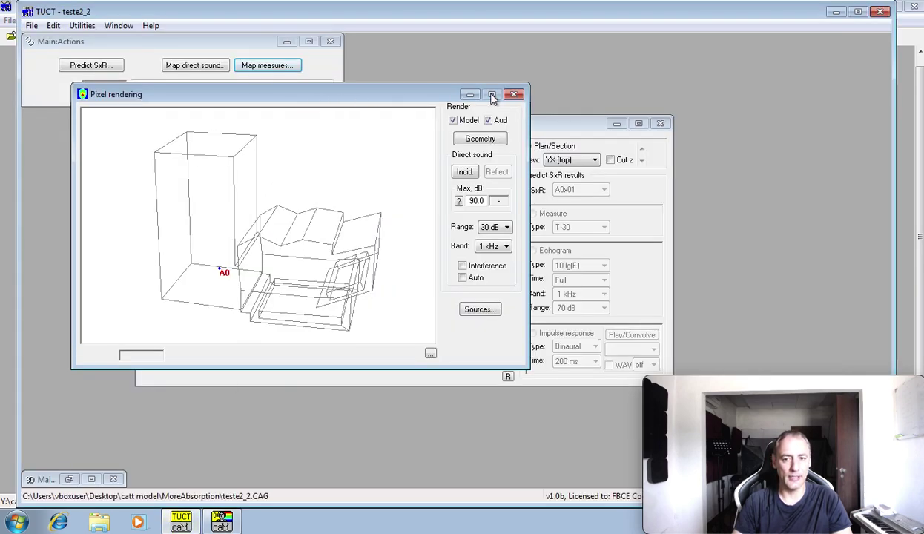
# Enlarge the Pixel rendering window to 939 x 607, orient the model, and compute direct-sound SPL.
pyautogui.moveTo(404, 91); pyautogui.dragTo(369, 113)
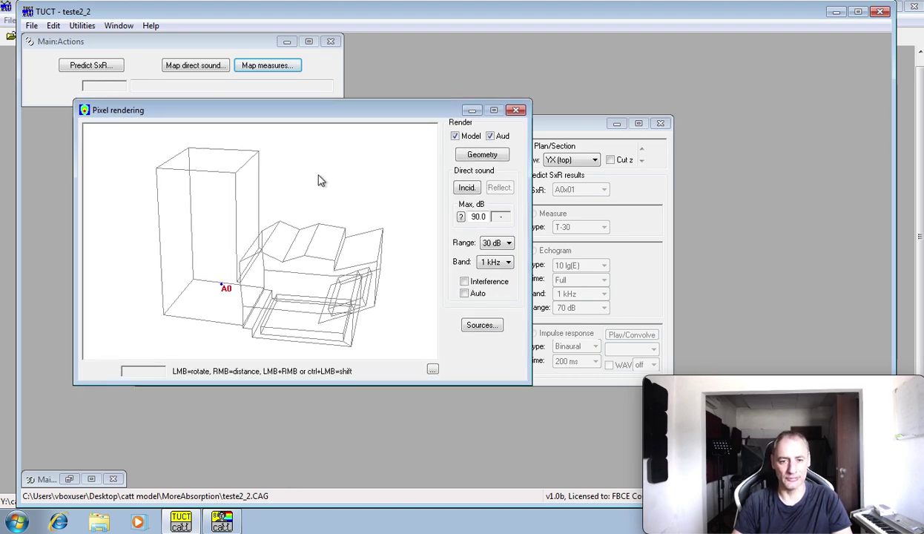
pyautogui.moveTo(528, 381); pyautogui.dragTo(655, 474)
pyautogui.moveTo(413, 106); pyautogui.dragTo(370, 40)
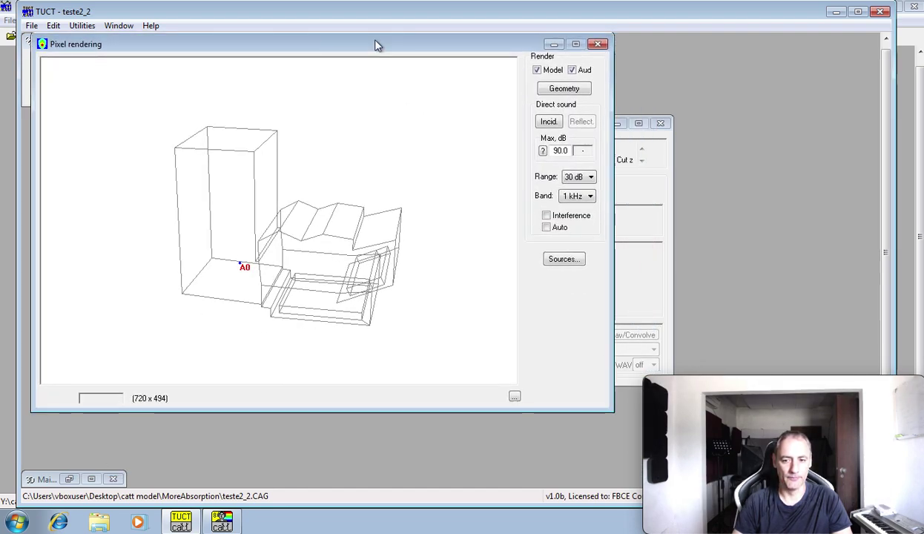
pyautogui.moveTo(612, 408); pyautogui.dragTo(757, 485)
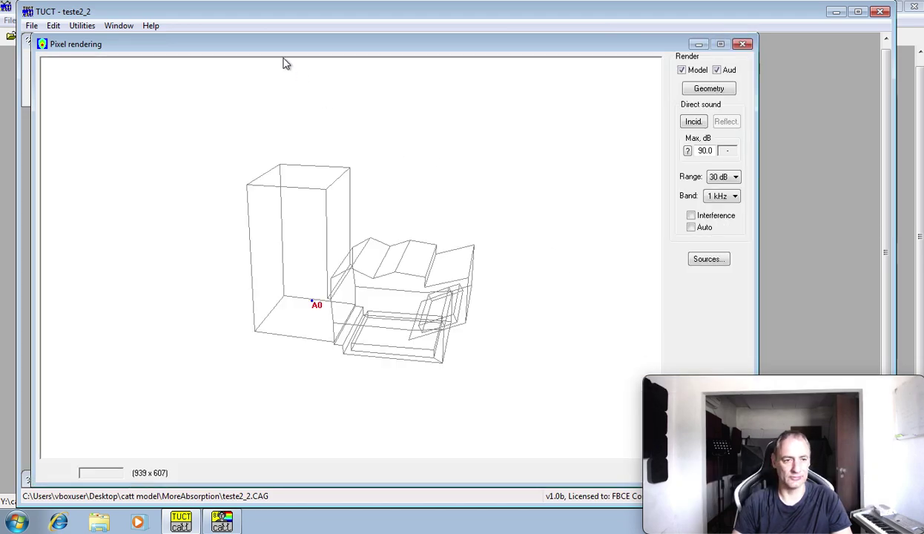
pyautogui.moveTo(321, 260)
pyautogui.mouseDown()
pyautogui.moveTo(334, 272)
pyautogui.moveTo(340, 260)
pyautogui.moveTo(325, 268)
pyautogui.moveTo(331, 262)
pyautogui.mouseUp()
pyautogui.scroll(5, 332, 261)
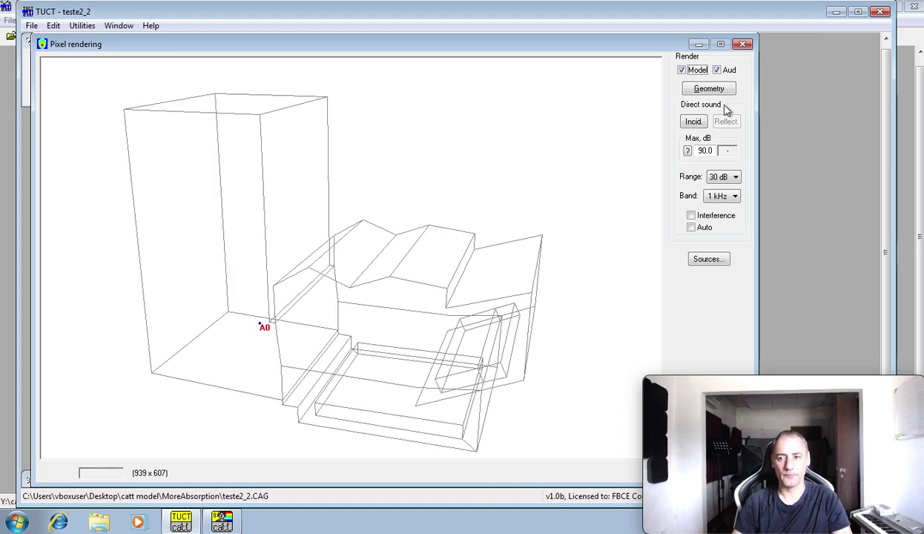
pyautogui.click(694, 124)
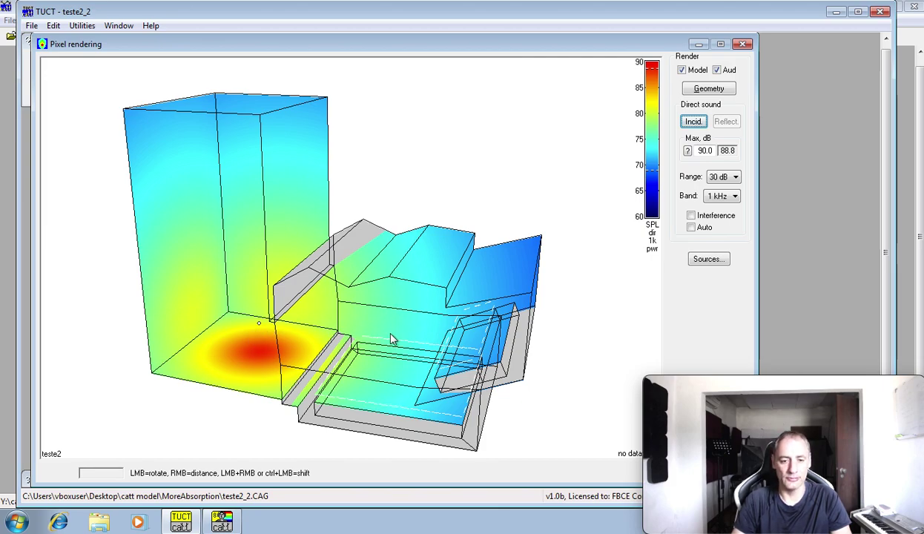
# Turn the theatre model to three new viewpoints, re-rendering the 1 kHz direct-sound SPL colouring each time.
pyautogui.moveTo(392, 330)
pyautogui.mouseDown()
pyautogui.moveTo(392, 309)
pyautogui.moveTo(396, 344)
pyautogui.moveTo(393, 332)
pyautogui.moveTo(381, 334)
pyautogui.moveTo(388, 339)
pyautogui.mouseUp()
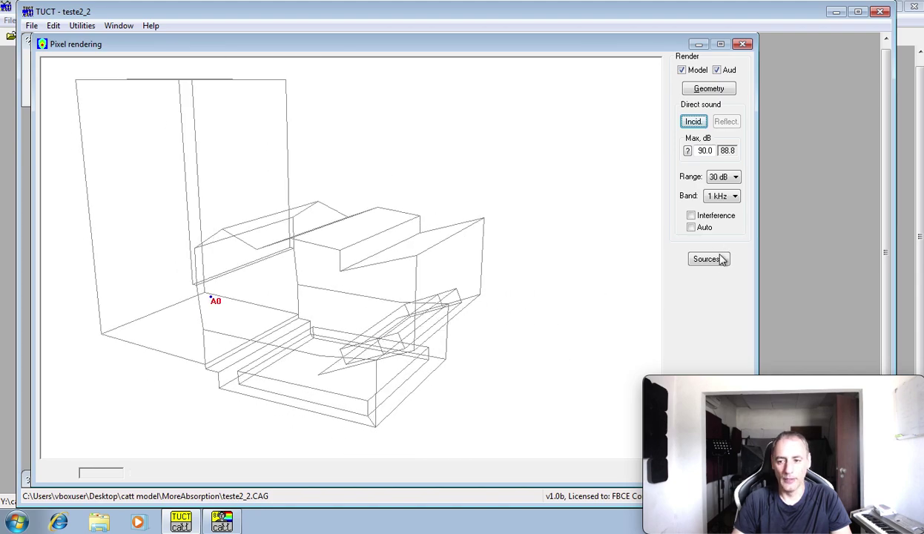
pyautogui.click(695, 121)
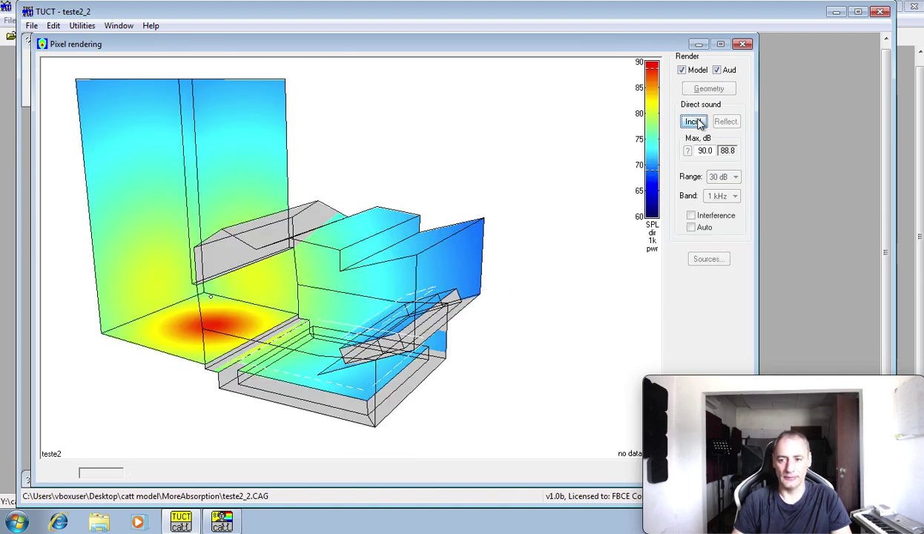
pyautogui.moveTo(437, 238); pyautogui.dragTo(445, 235)
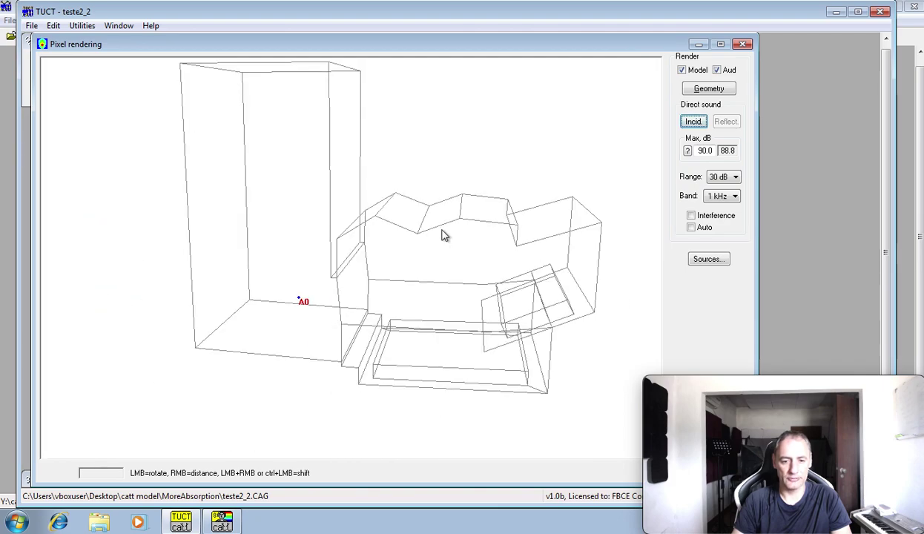
pyautogui.click(694, 121)
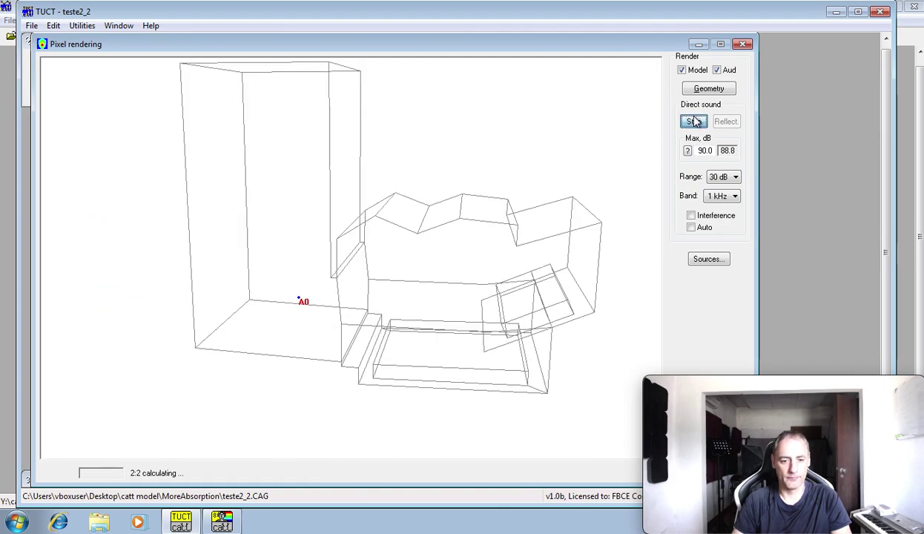
pyautogui.moveTo(531, 239); pyautogui.dragTo(531, 243)
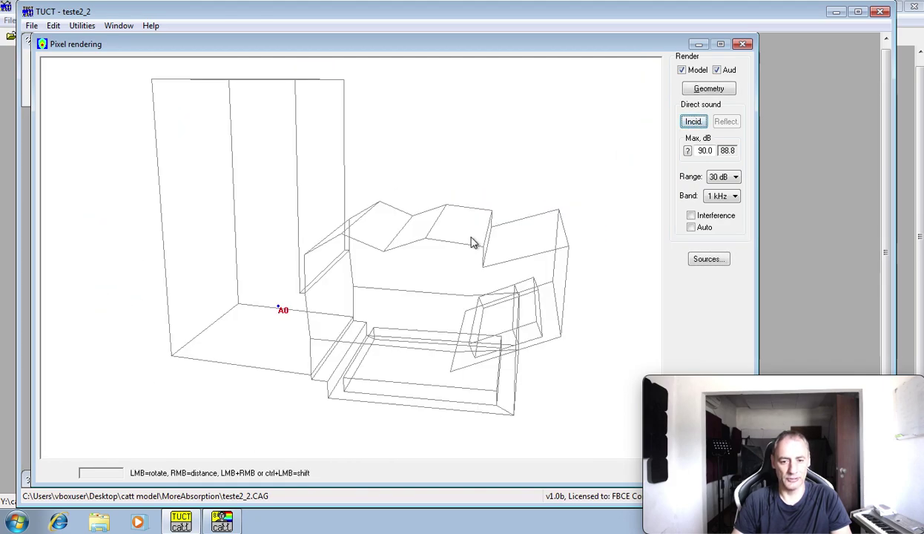
pyautogui.click(692, 124)
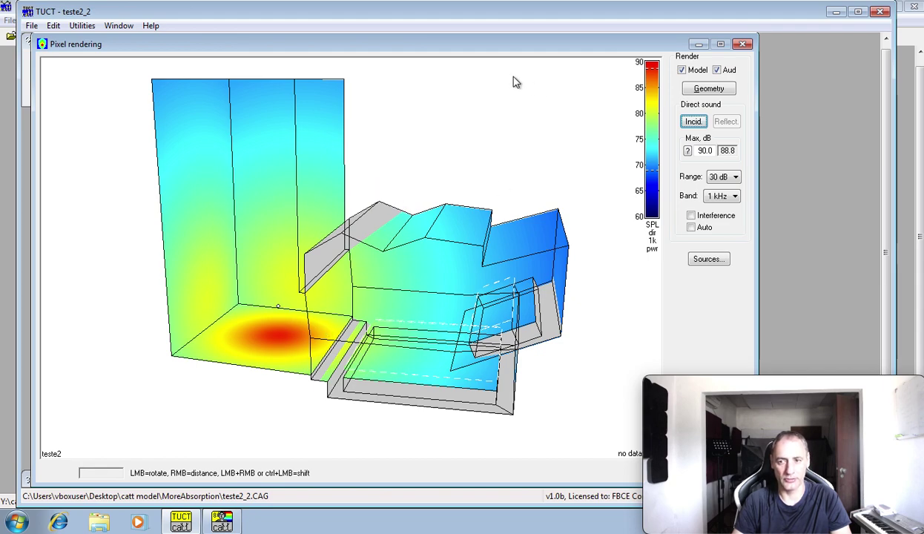
pyautogui.click(118, 26)
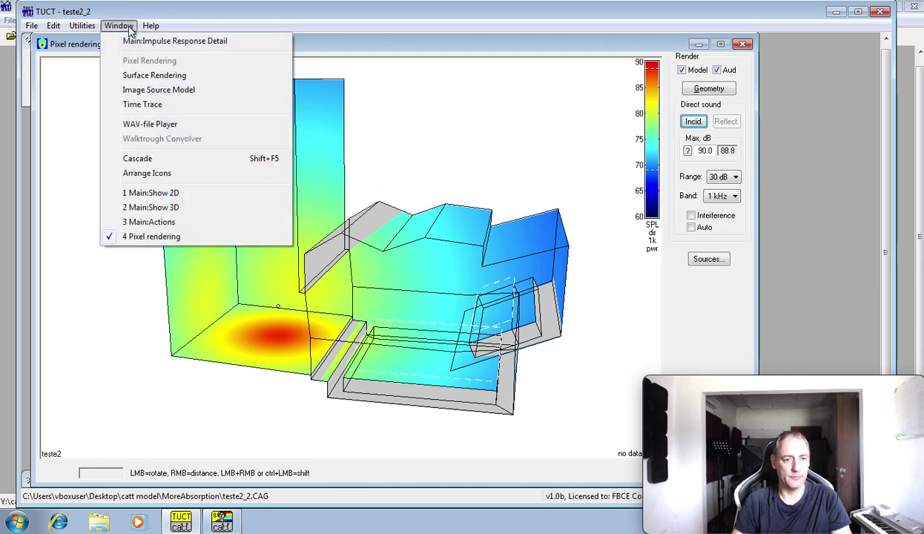
# Open the Time Trace window, move and enlarge it, then rotate and zoom in on the wireframe.
pyautogui.click(157, 108)
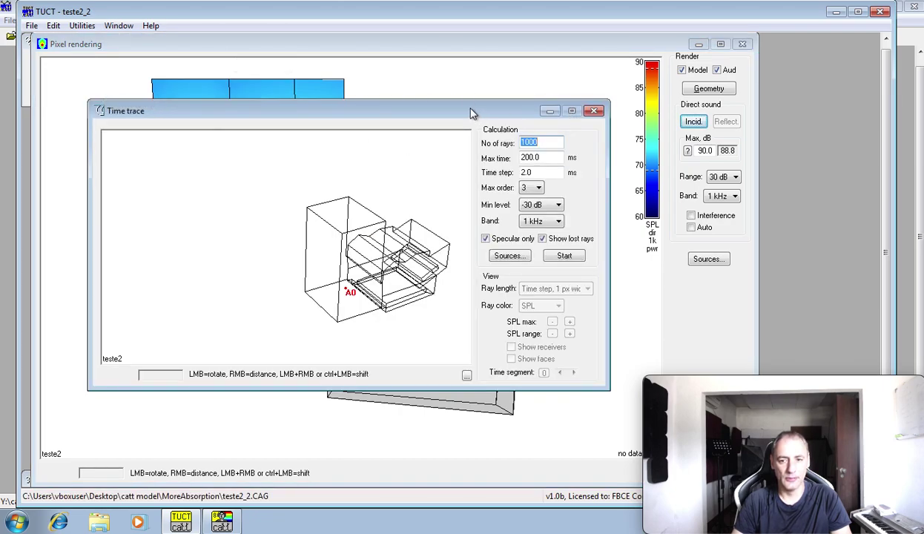
pyautogui.moveTo(470, 112); pyautogui.dragTo(411, 53)
pyautogui.moveTo(542, 327); pyautogui.dragTo(783, 519)
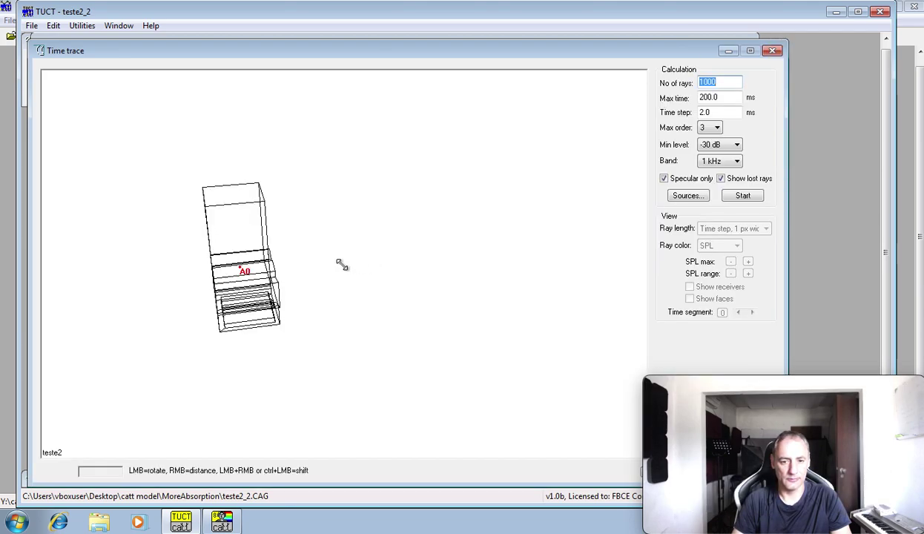
pyautogui.moveTo(341, 265)
pyautogui.mouseDown()
pyautogui.moveTo(389, 252)
pyautogui.moveTo(393, 267)
pyautogui.moveTo(359, 245)
pyautogui.moveTo(356, 257)
pyautogui.mouseUp()
pyautogui.moveTo(356, 258); pyautogui.dragTo(369, 314, button='right')
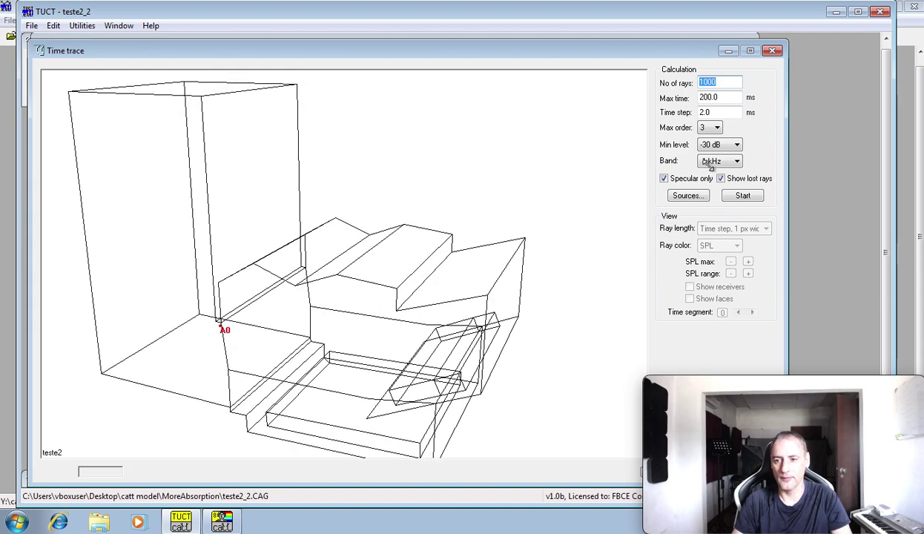
# Set the maximum reflection order to 1 and start the ray calculation from source A0.
pyautogui.click(713, 129)
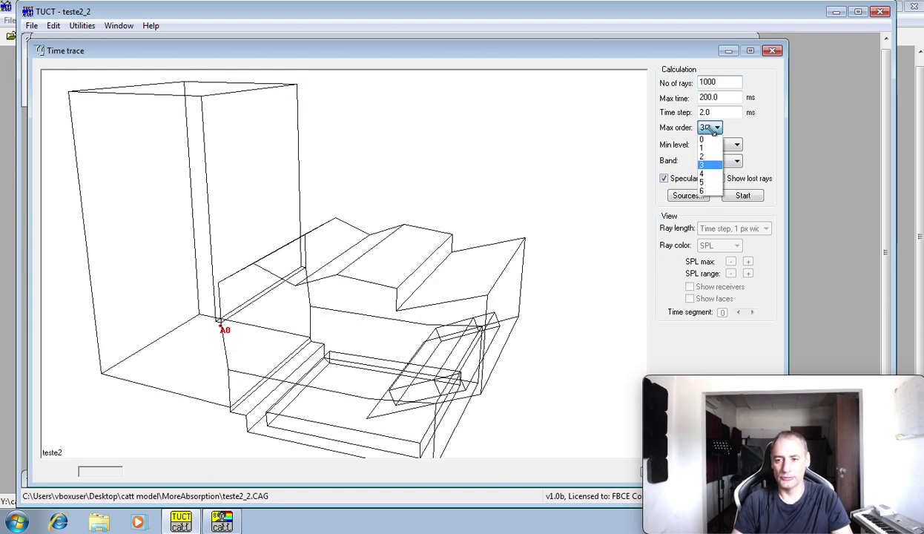
pyautogui.click(709, 148)
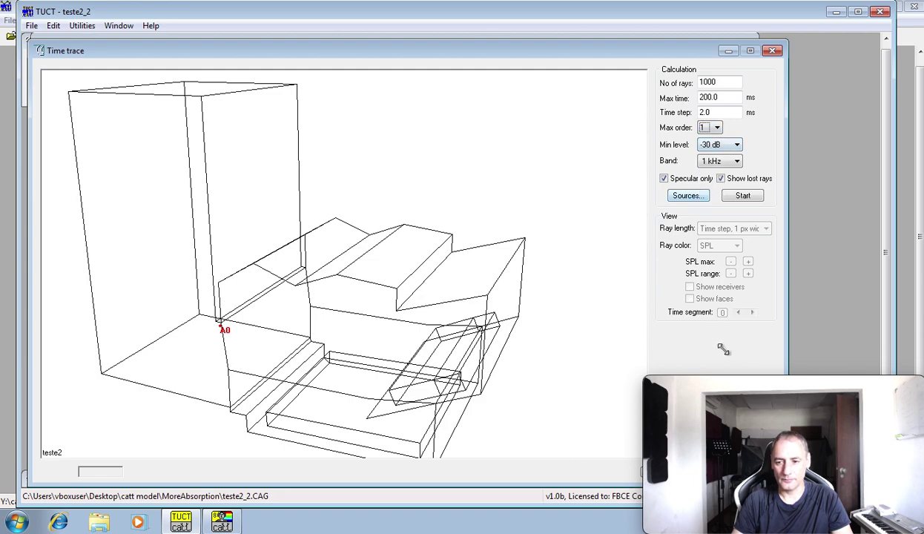
pyautogui.click(742, 196)
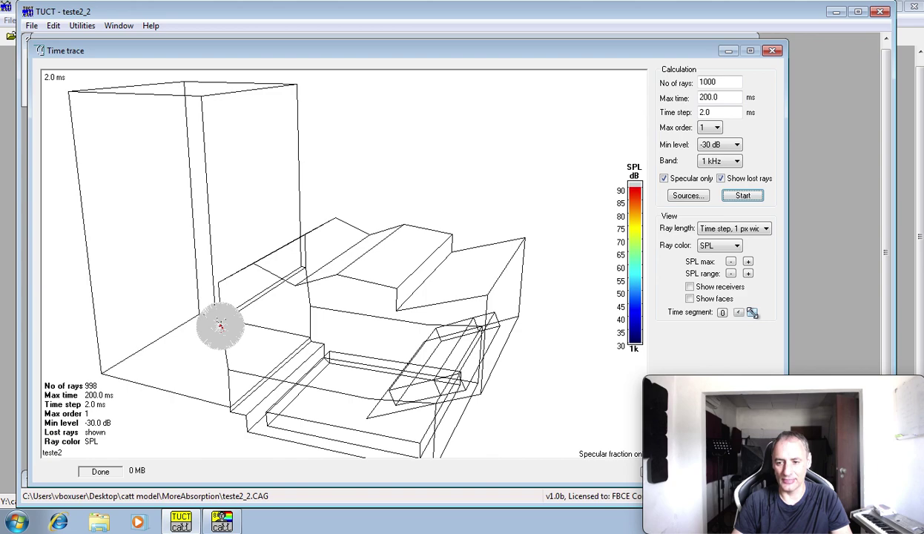
# Step the ray front from 0 ms out to about 48 ms, then play it forward and in reverse.
pyautogui.click(739, 312)
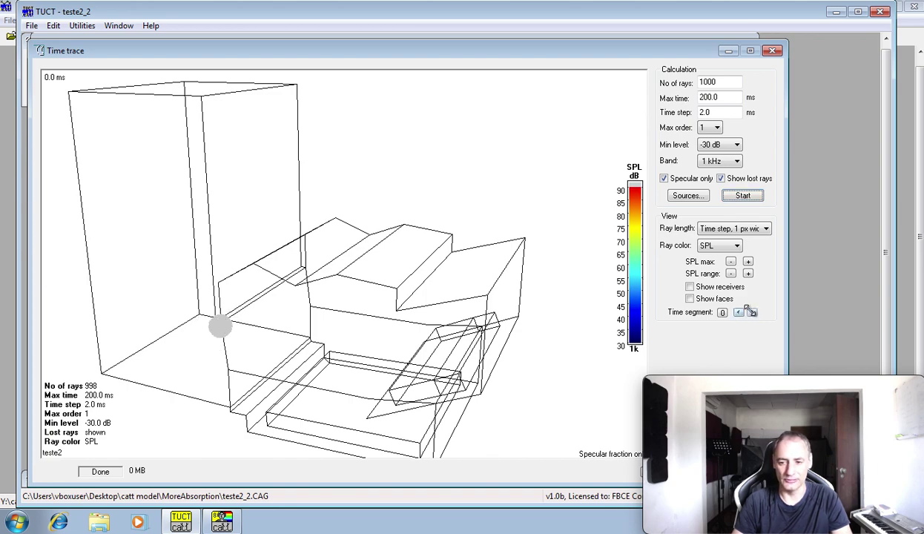
pyautogui.click(751, 312)
pyautogui.click(750, 312)
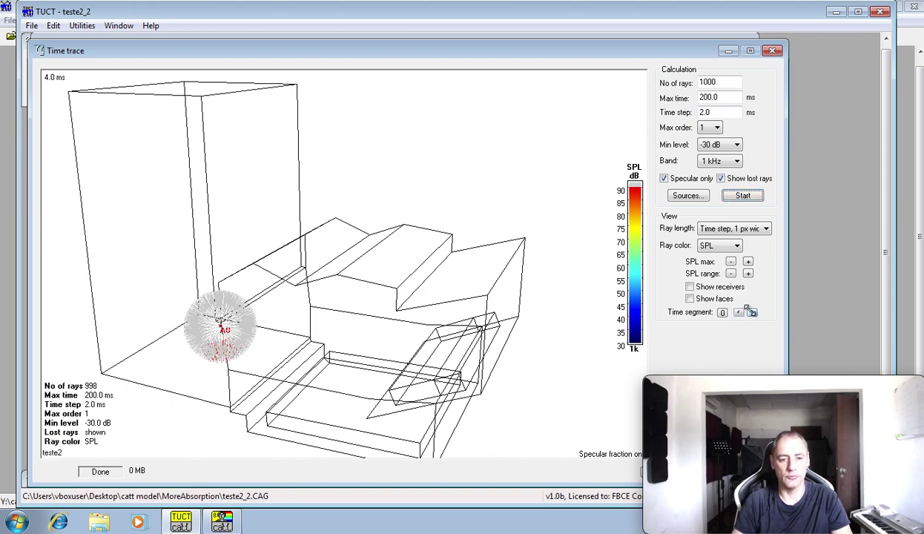
pyautogui.click(751, 312)
pyautogui.click(751, 312)
pyautogui.click(751, 312)
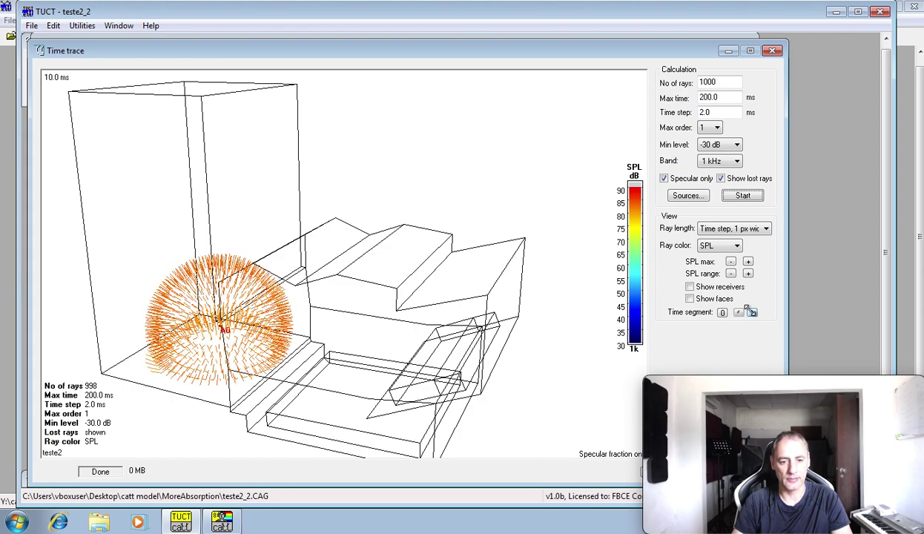
pyautogui.click(751, 312)
pyautogui.click(751, 312)
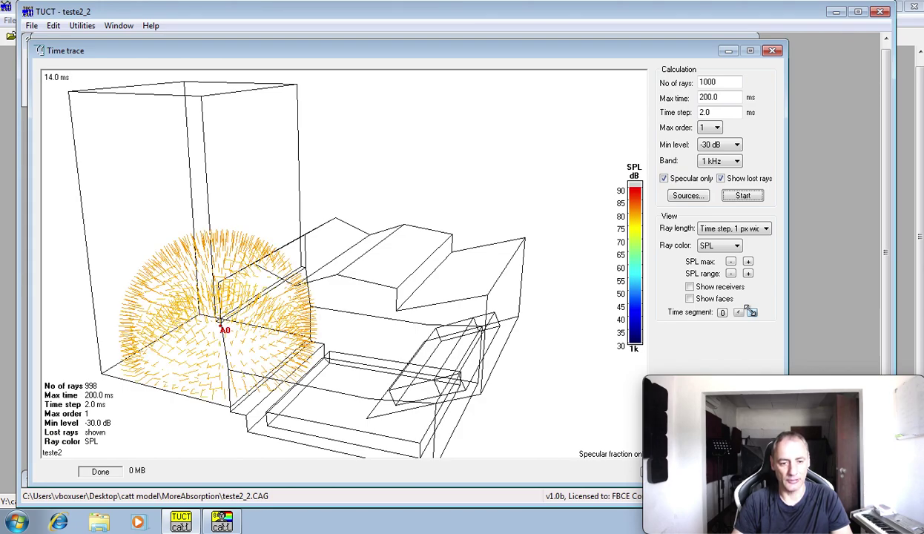
pyautogui.click(751, 312)
pyautogui.click(751, 312)
pyautogui.click(751, 312)
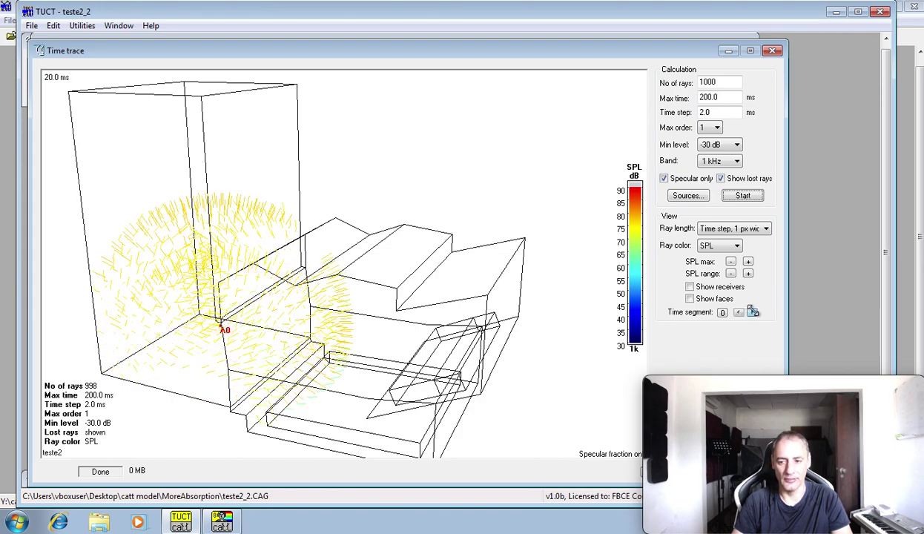
pyautogui.click(751, 312)
pyautogui.click(752, 312)
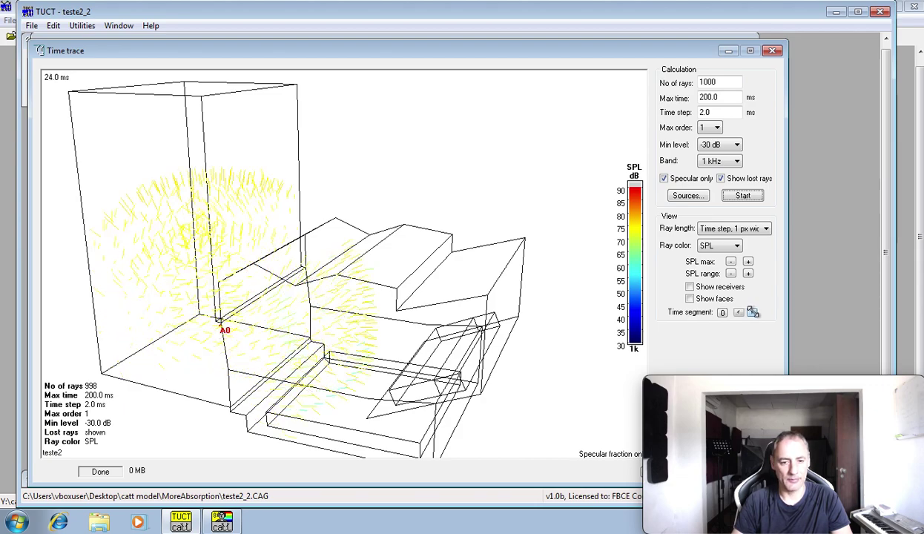
pyautogui.click(751, 312)
pyautogui.click(752, 312)
pyautogui.click(751, 312)
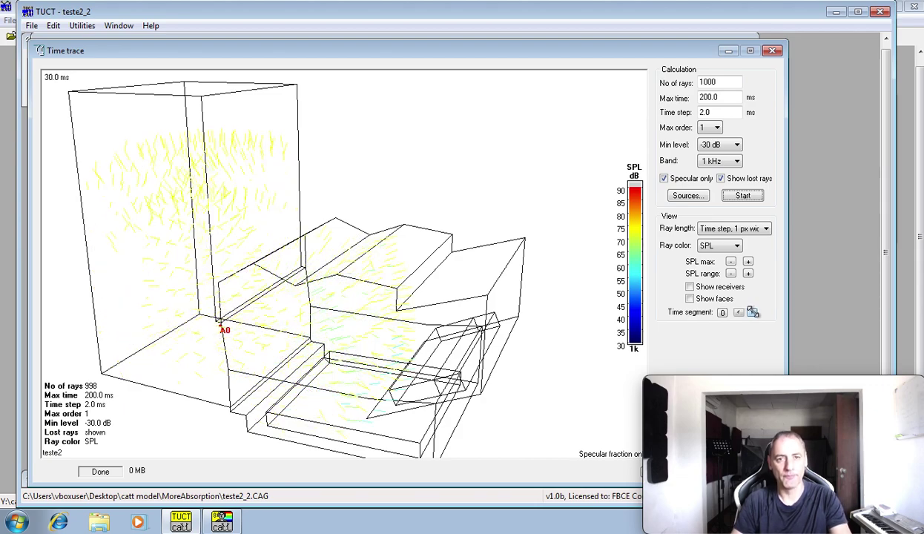
pyautogui.click(751, 312)
pyautogui.click(751, 312)
pyautogui.click(751, 312)
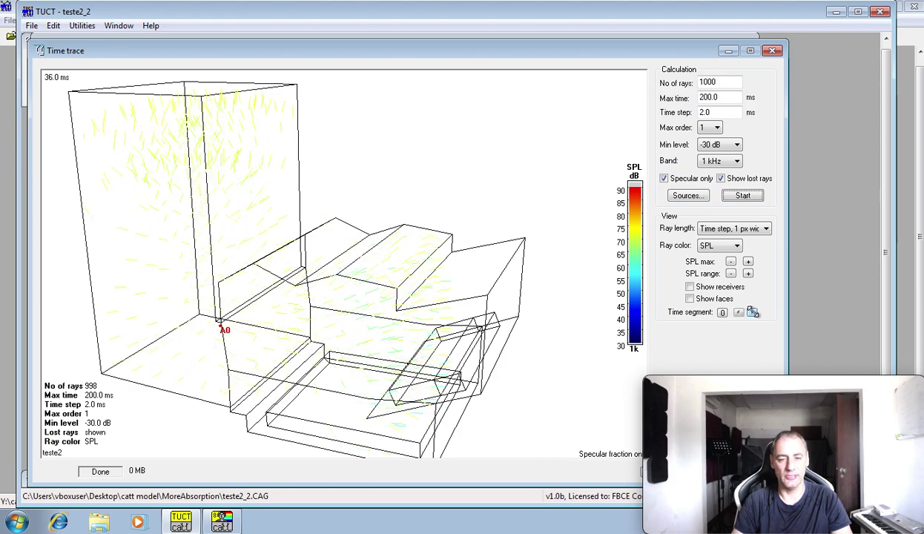
pyautogui.click(752, 312)
pyautogui.click(751, 312)
pyautogui.click(751, 312)
pyautogui.click(751, 312)
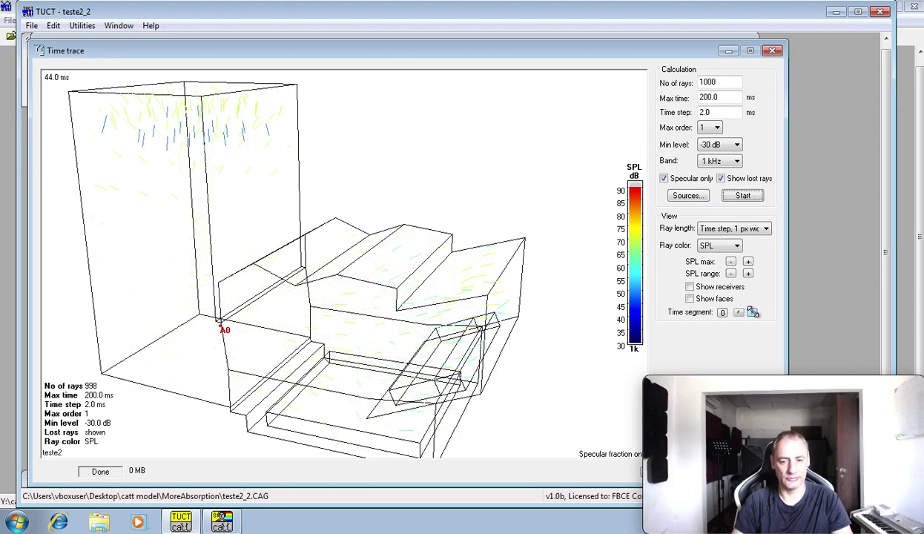
pyautogui.click(752, 312)
pyautogui.click(751, 312)
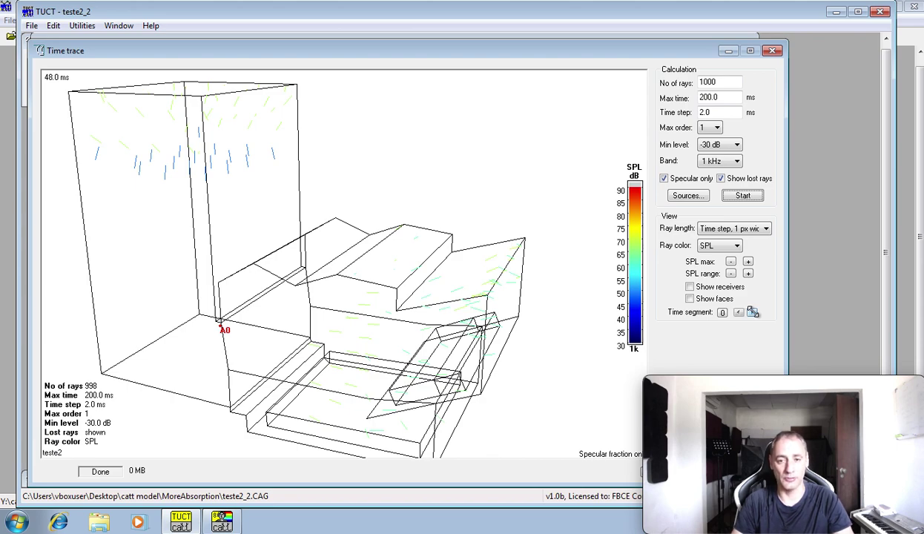
pyautogui.click(751, 312)
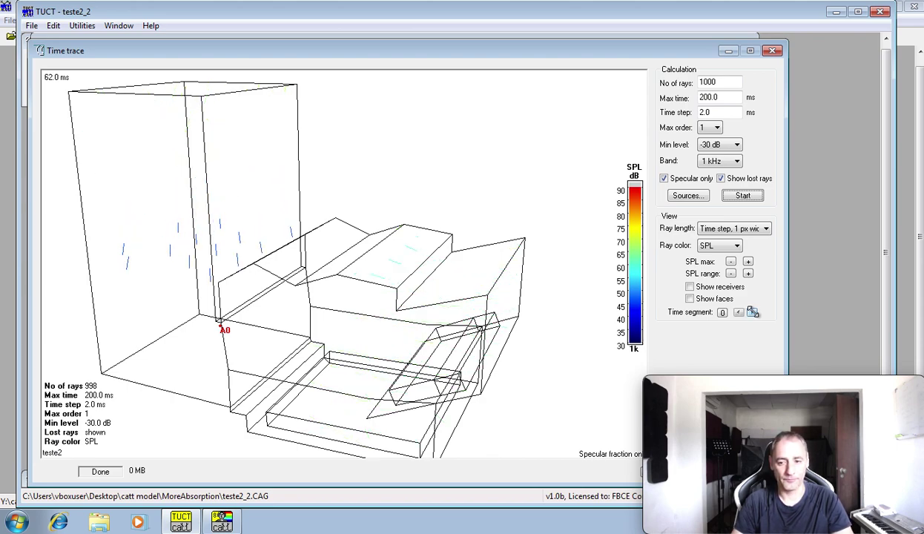
pyautogui.click(737, 312)
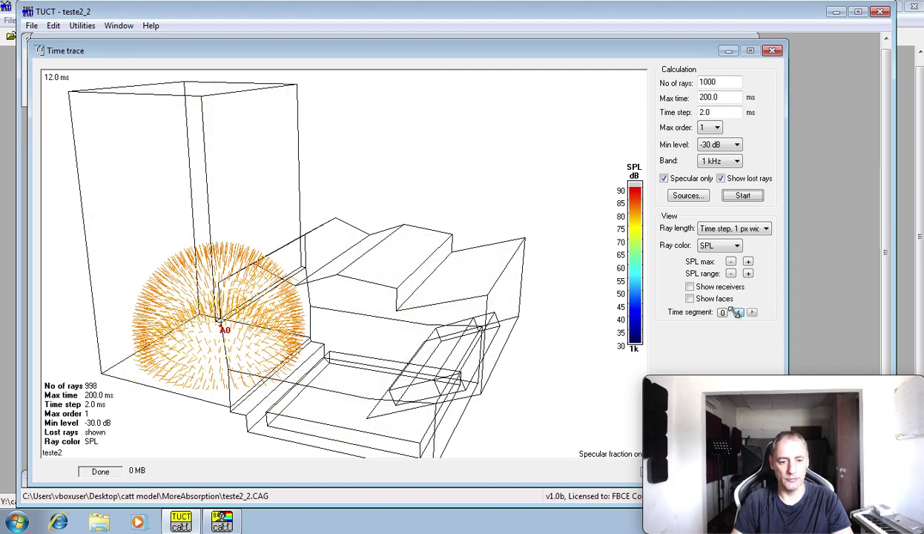
# Stop the reverse playback at 8.0 ms, try maximum reflection order 6, then return it to 1.
pyautogui.click(737, 312)
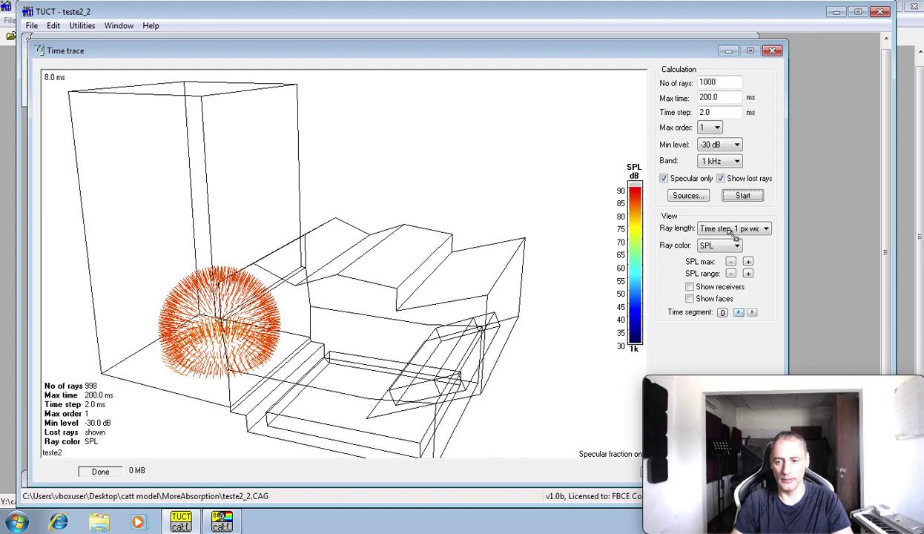
pyautogui.click(708, 127)
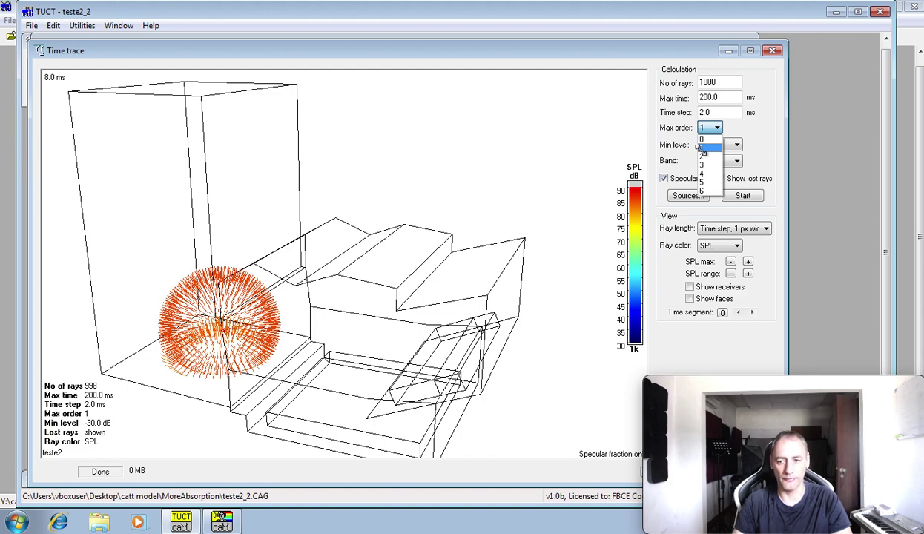
pyautogui.click(702, 191)
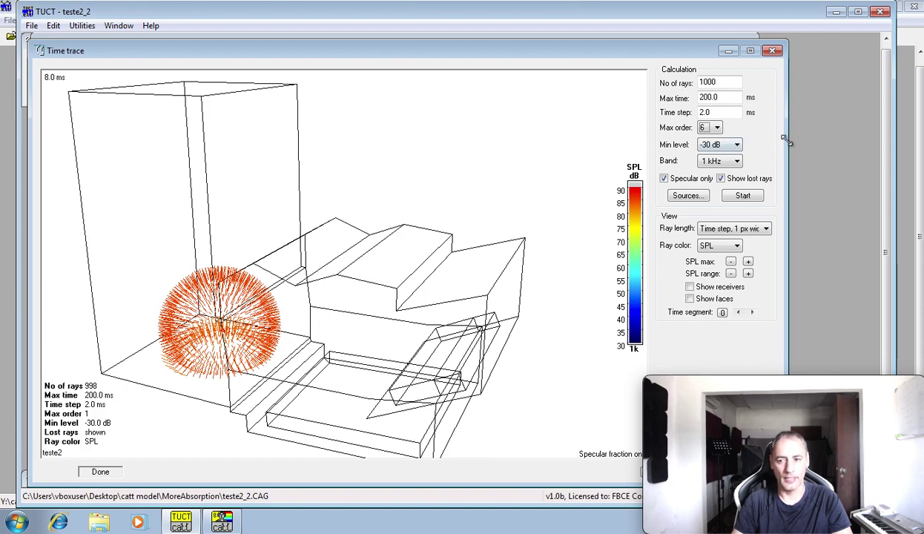
pyautogui.click(710, 131)
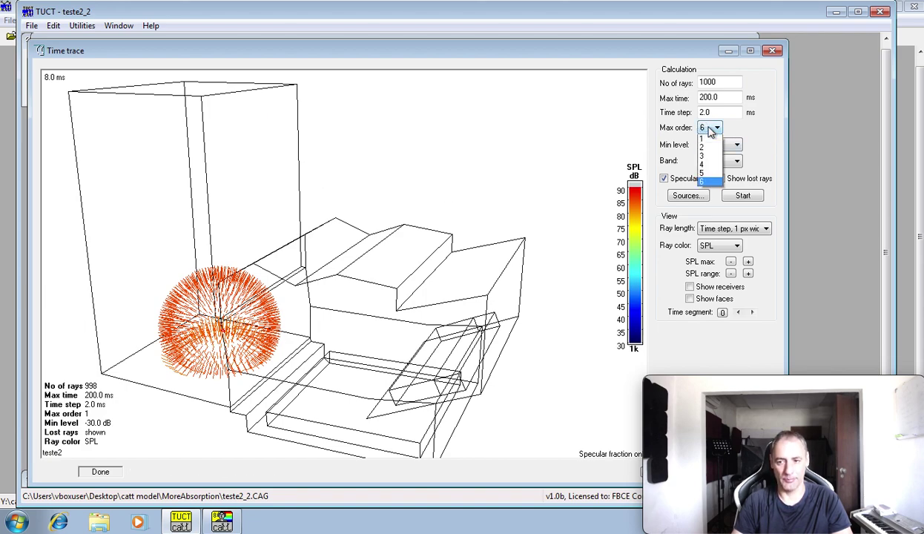
pyautogui.click(705, 148)
pyautogui.click(709, 130)
pyautogui.click(708, 149)
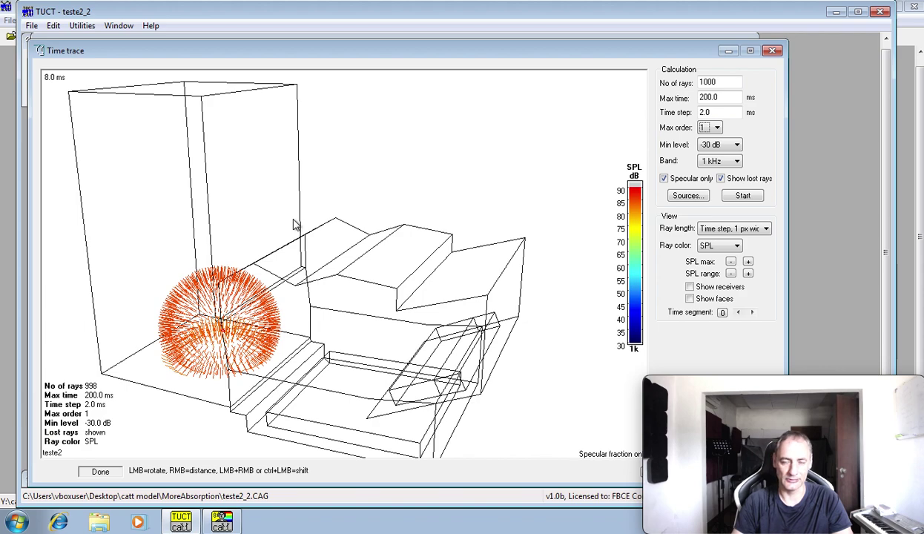
# Switch the frequency band to 500 Hz and restart the ray trace.
pyautogui.click(713, 164)
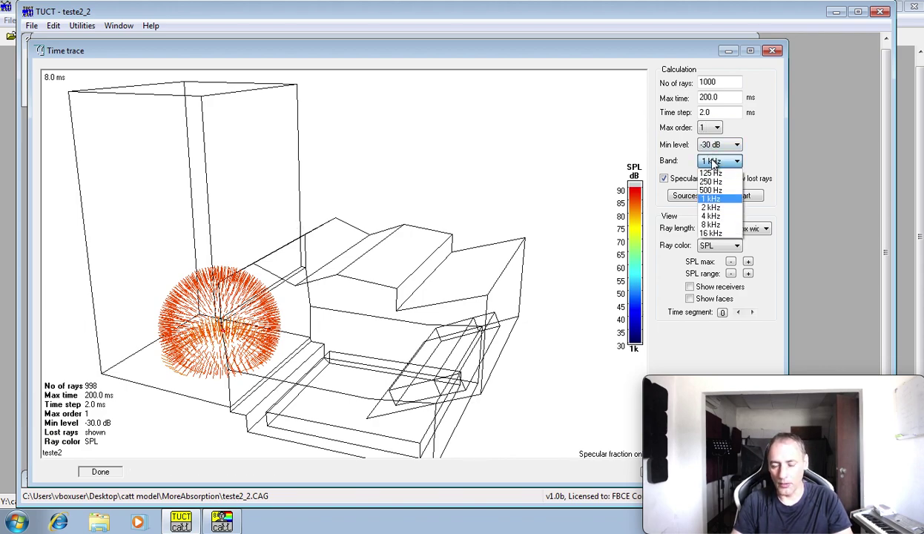
pyautogui.click(710, 181)
pyautogui.click(719, 161)
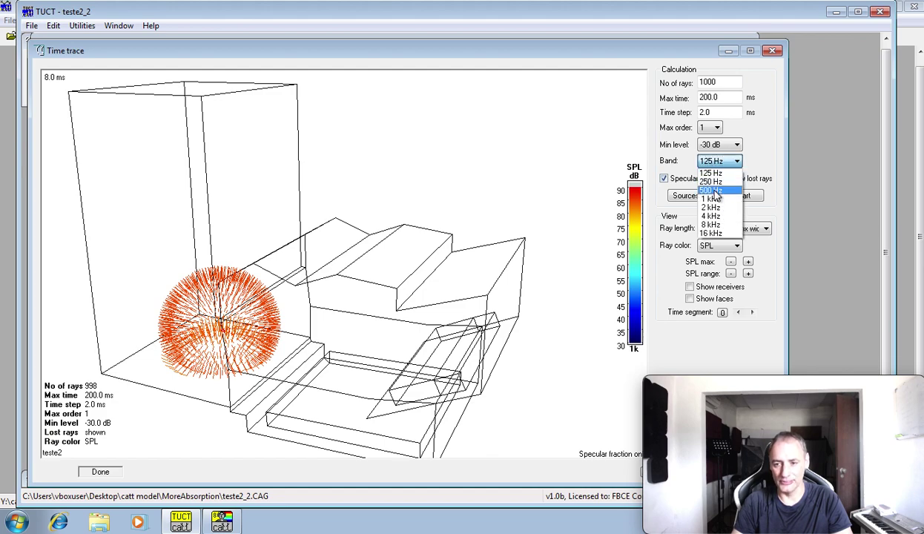
pyautogui.click(711, 191)
pyautogui.click(717, 162)
pyautogui.click(710, 199)
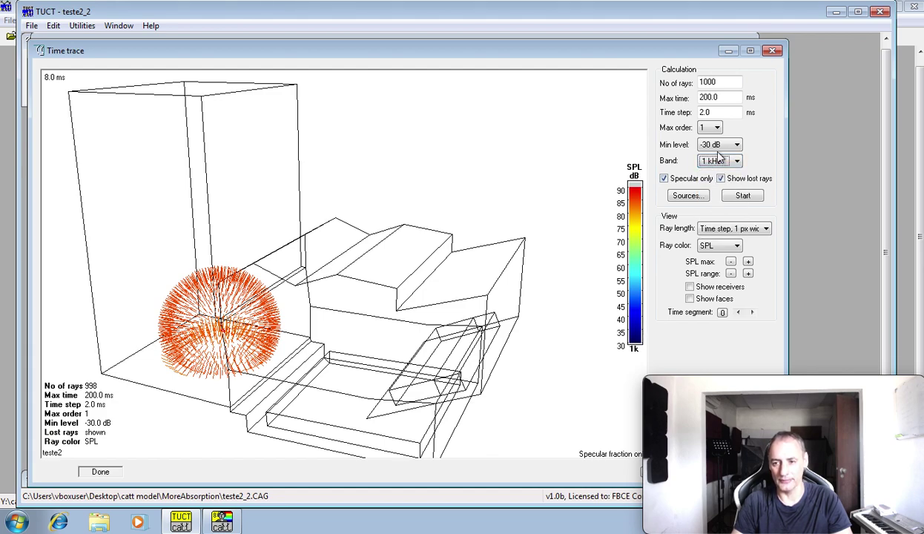
pyautogui.click(720, 163)
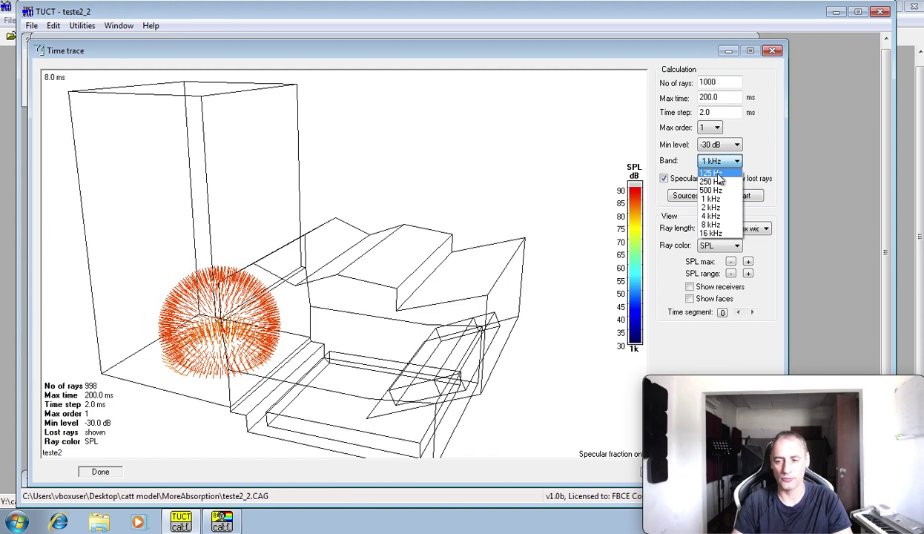
pyautogui.click(701, 191)
pyautogui.click(714, 163)
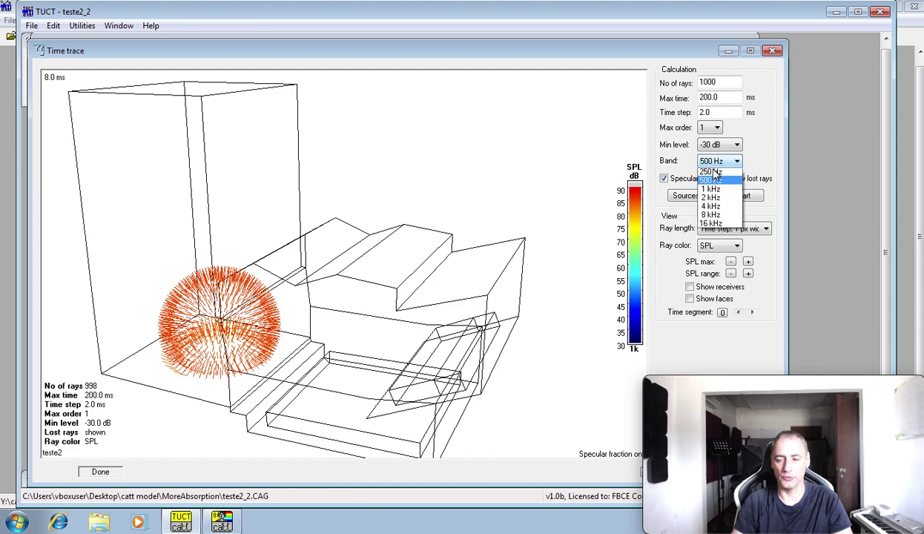
pyautogui.click(710, 199)
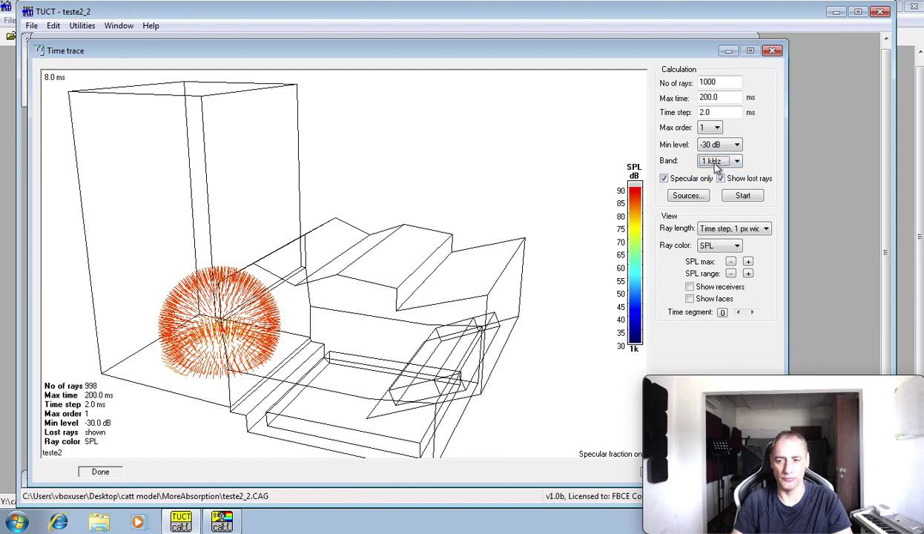
pyautogui.click(712, 163)
pyautogui.click(710, 190)
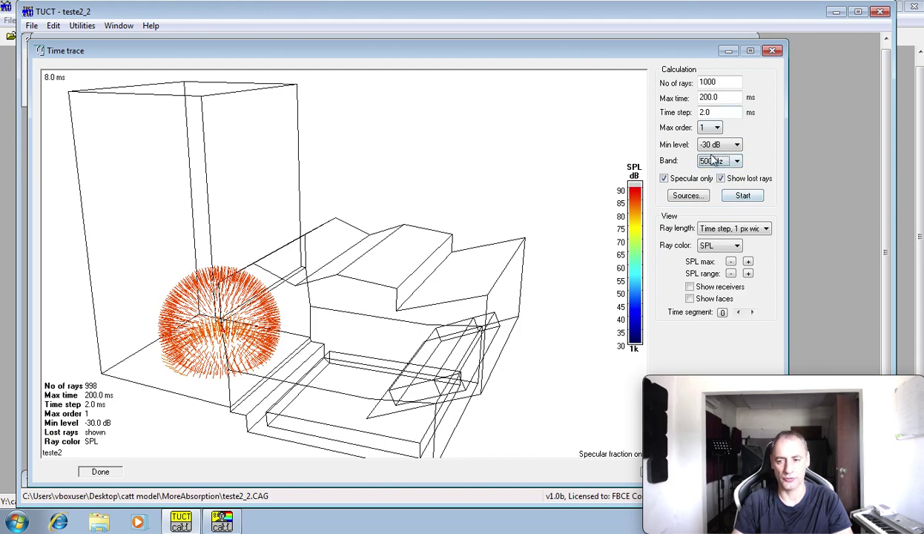
pyautogui.click(740, 194)
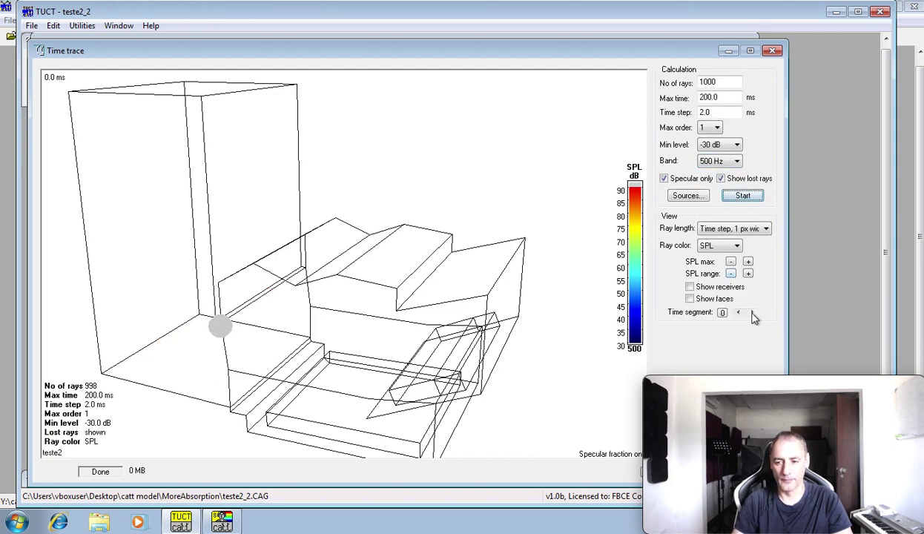
# Raise the maximum reflection order to 3 and show the receiver positions.
pyautogui.click(716, 127)
pyautogui.click(708, 168)
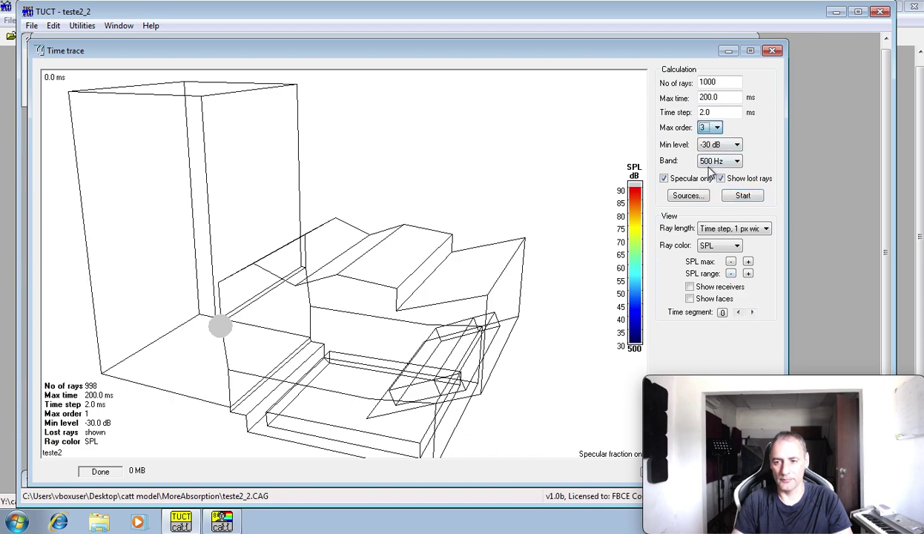
pyautogui.click(720, 287)
# Show the room faces shaded and run the ray trace forward to 88 ms.
pyautogui.click(711, 298)
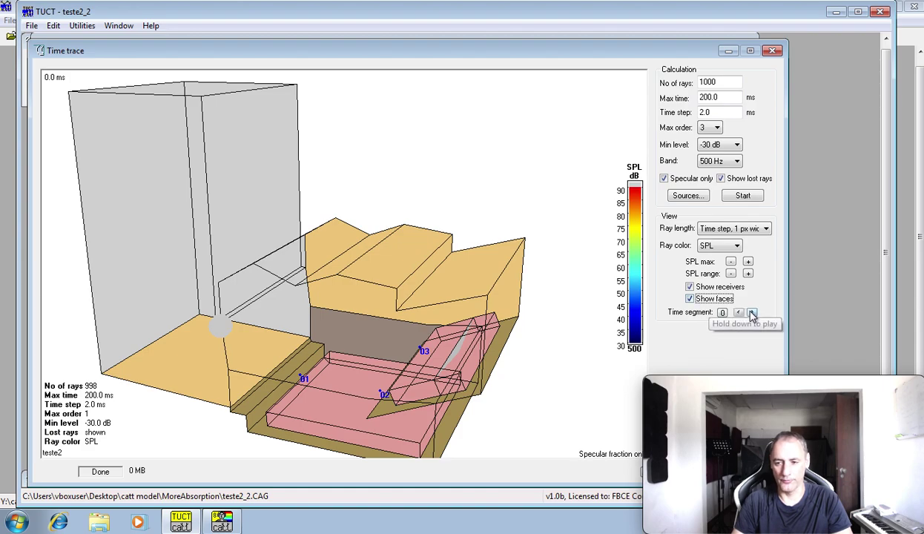
pyautogui.moveTo(751, 314); pyautogui.dragTo(752, 315)
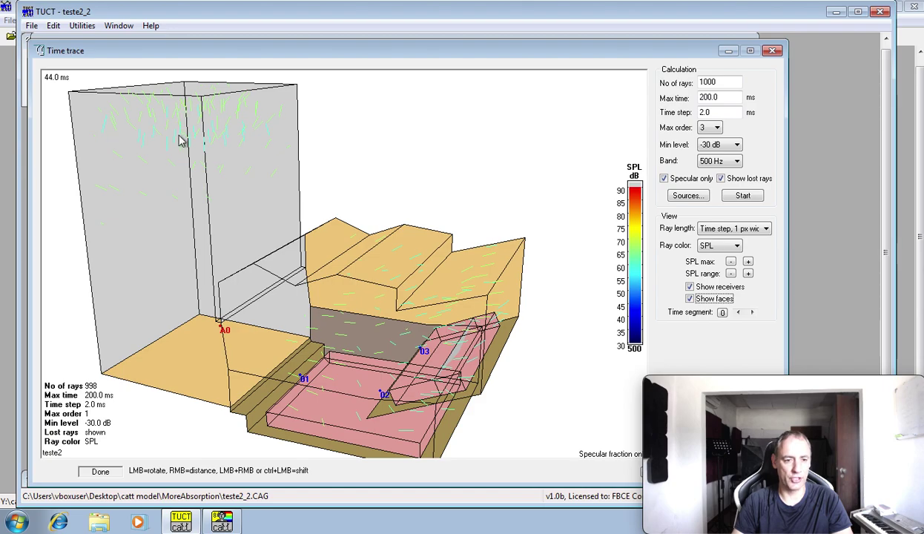
pyautogui.click(751, 312)
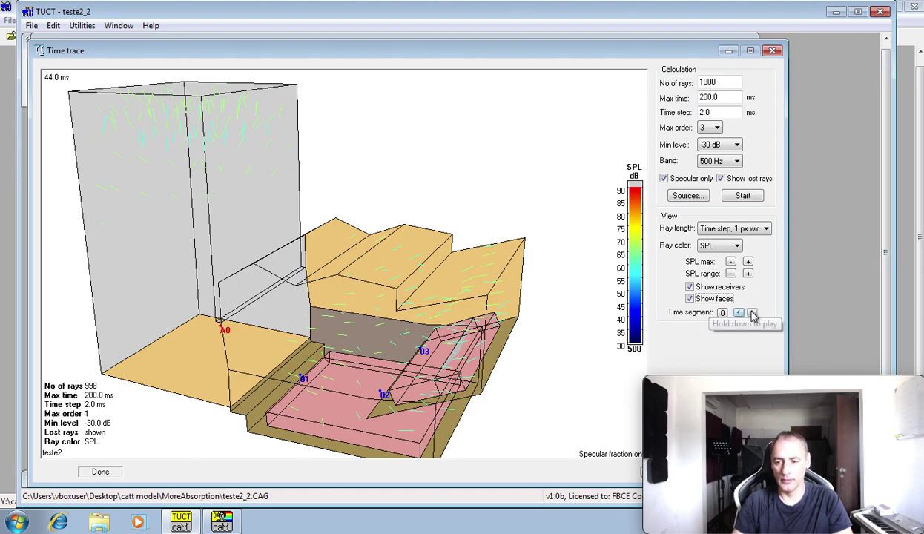
pyautogui.click(752, 312)
pyautogui.click(752, 312)
pyautogui.click(751, 312)
pyautogui.click(752, 312)
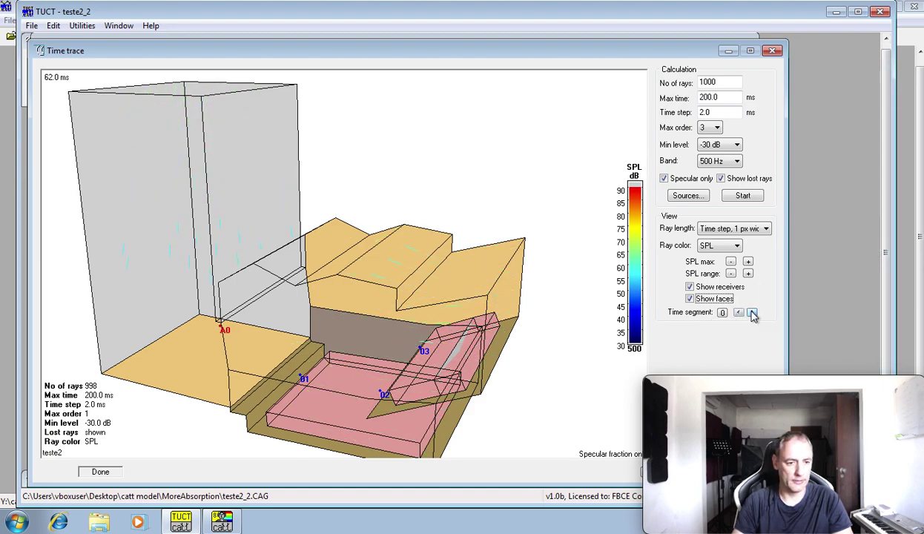
pyautogui.click(752, 312)
pyautogui.click(752, 312)
pyautogui.click(752, 312)
pyautogui.click(752, 312)
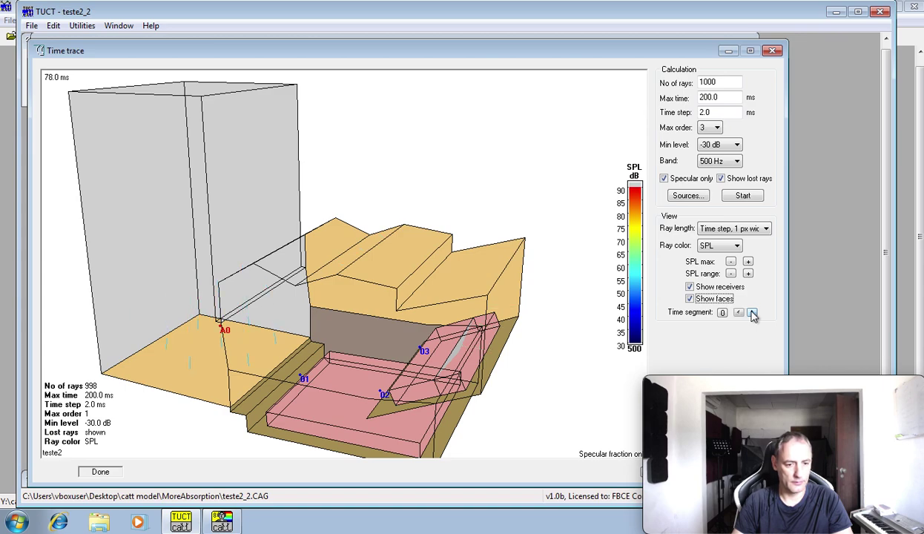
pyautogui.click(752, 312)
pyautogui.click(751, 312)
pyautogui.click(752, 312)
pyautogui.click(752, 312)
pyautogui.click(752, 312)
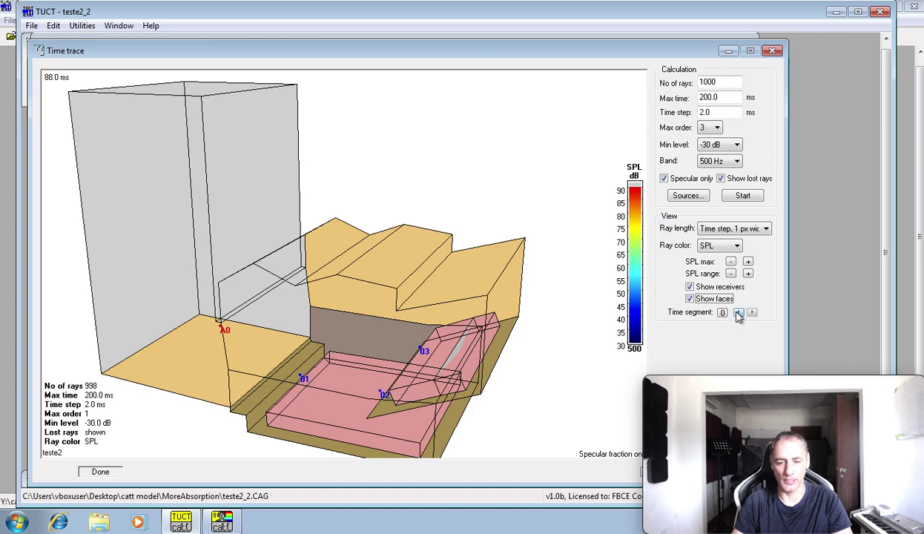
# Step the ray trace back in time to 54.0 ms.
pyautogui.click(738, 312)
pyautogui.click(738, 312)
pyautogui.click(739, 312)
pyautogui.click(738, 312)
pyautogui.click(738, 312)
pyautogui.click(738, 312)
pyautogui.click(738, 312)
pyautogui.click(739, 312)
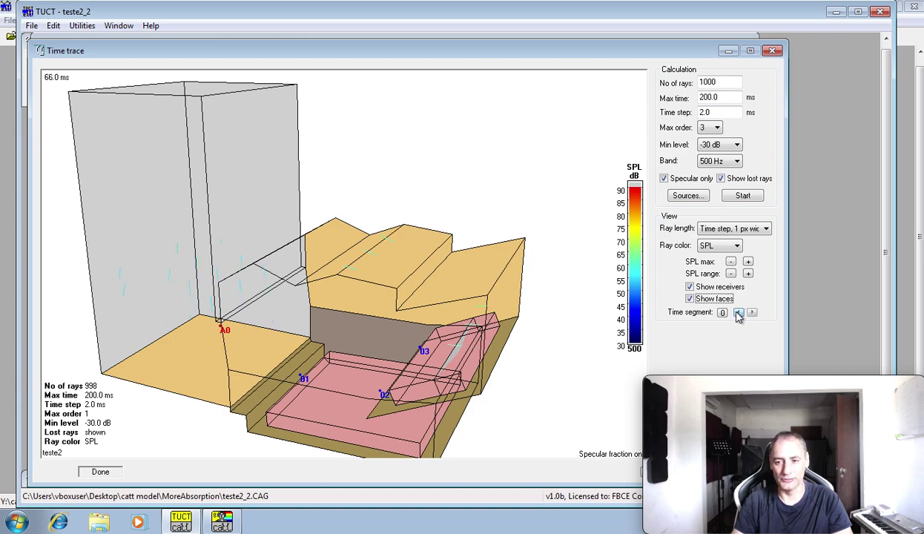
pyautogui.click(738, 312)
pyautogui.click(738, 312)
pyautogui.click(738, 312)
pyautogui.click(738, 312)
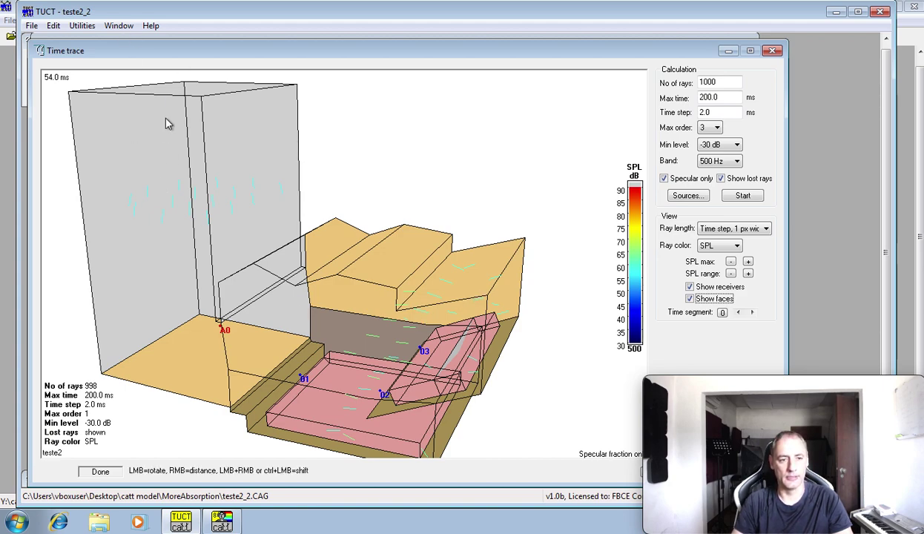
pyautogui.click(121, 26)
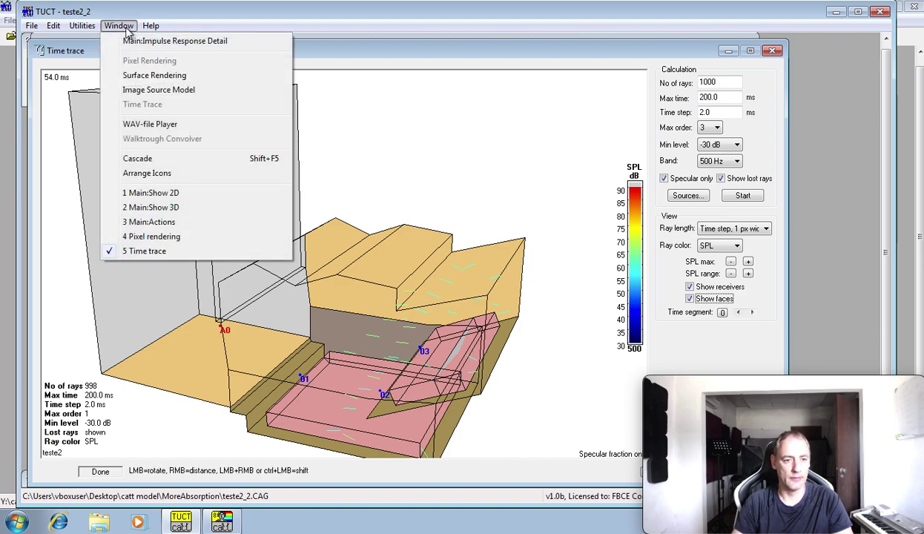
# Open an enlarged Image Source Model window and compute the order-3 echogram for receiver 01 at 1 kHz.
pyautogui.click(148, 92)
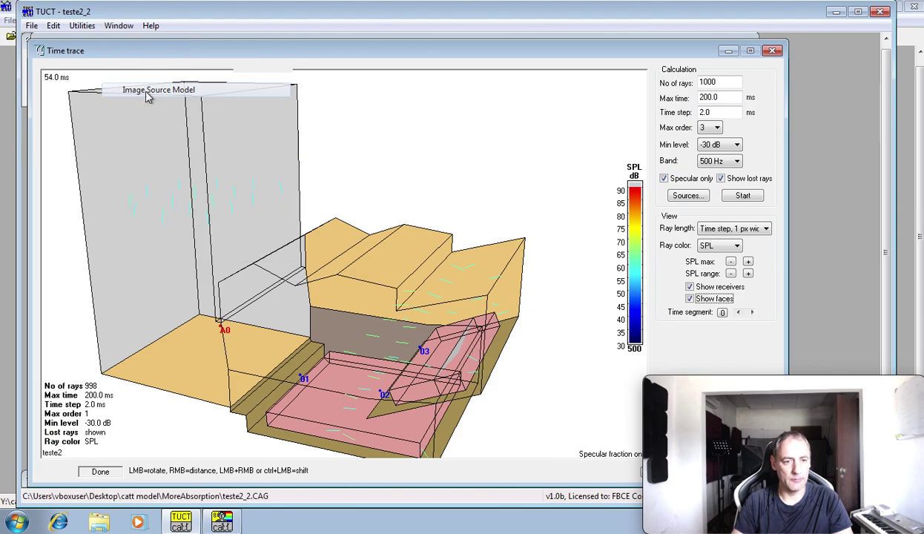
pyautogui.moveTo(259, 126); pyautogui.dragTo(194, 31)
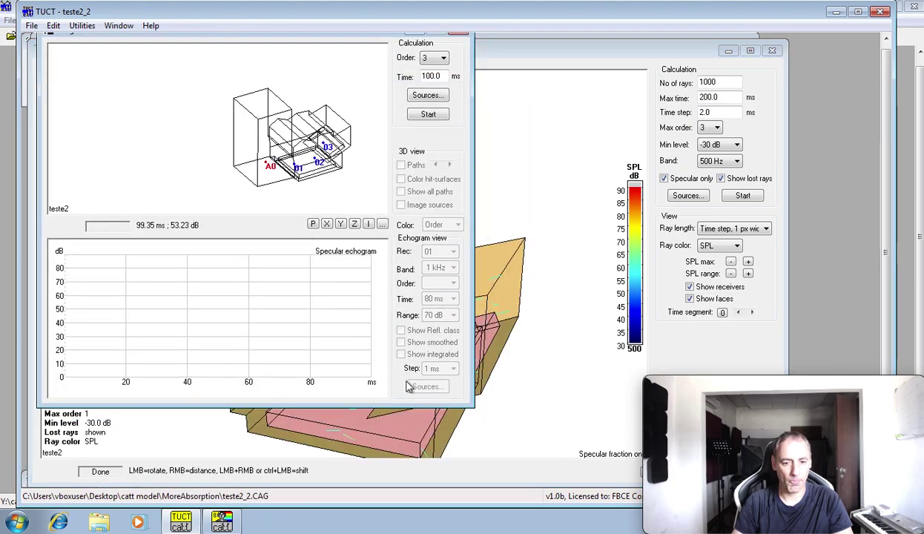
pyautogui.moveTo(473, 406); pyautogui.dragTo(842, 480)
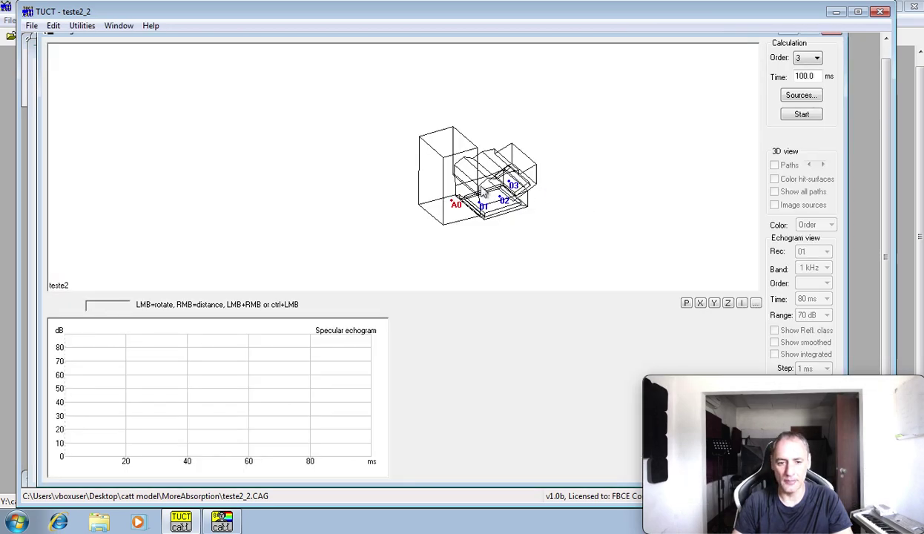
pyautogui.moveTo(485, 194); pyautogui.dragTo(398, 182)
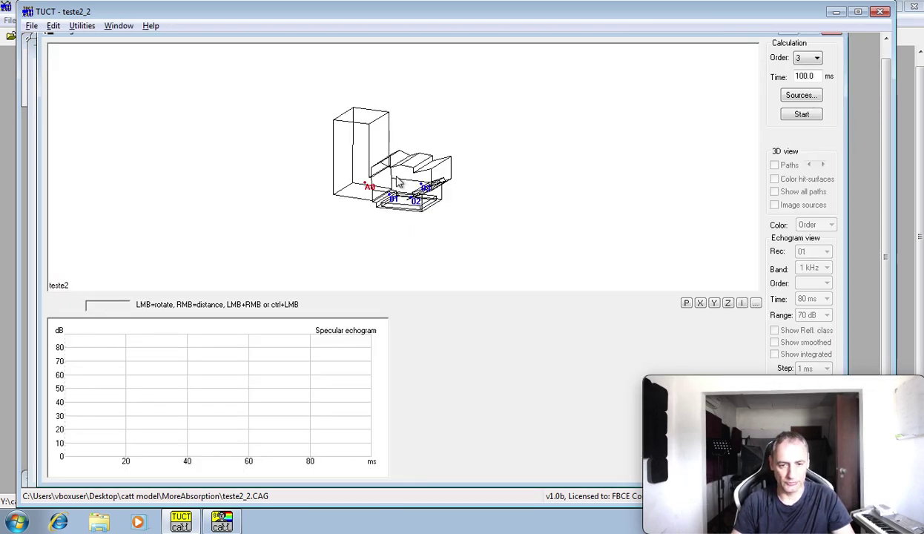
pyautogui.moveTo(388, 186); pyautogui.dragTo(403, 246, button='right')
pyautogui.click(800, 115)
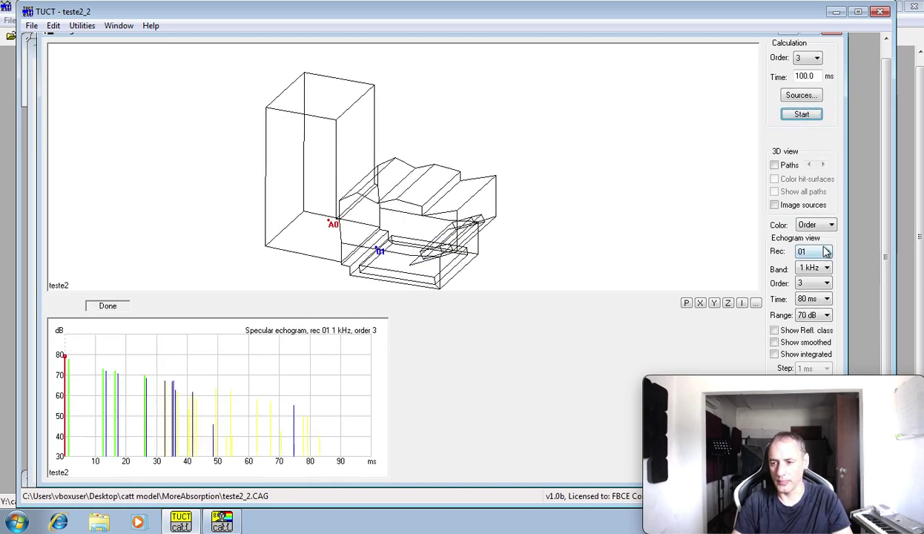
# Colour echogram spikes by reflection order, add reflection-class and smoothed curves, and dismiss the transform-size error.
pyautogui.click(815, 224)
pyautogui.click(809, 244)
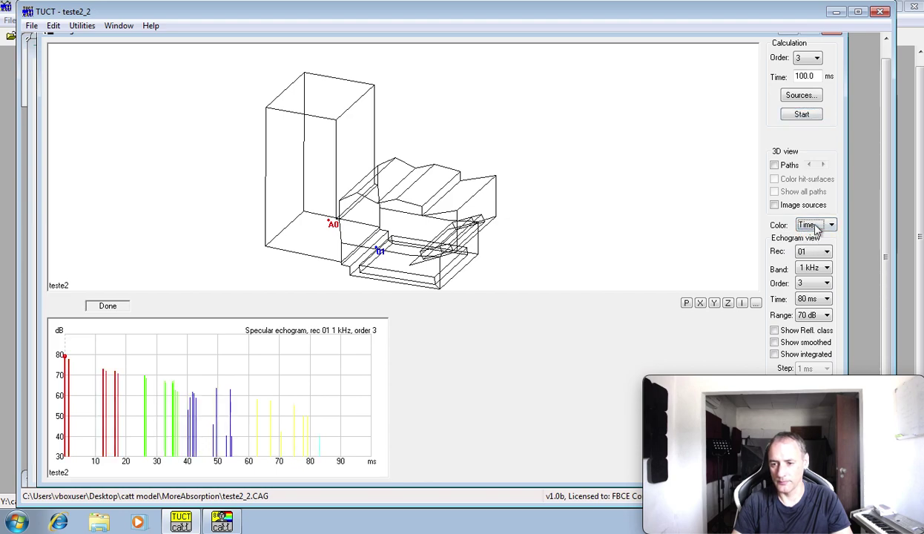
pyautogui.click(817, 225)
pyautogui.click(816, 236)
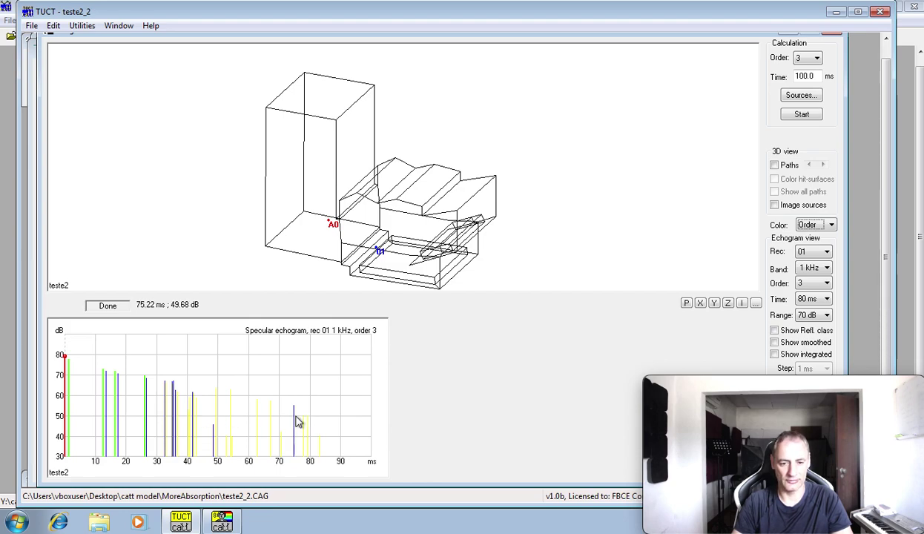
pyautogui.click(823, 336)
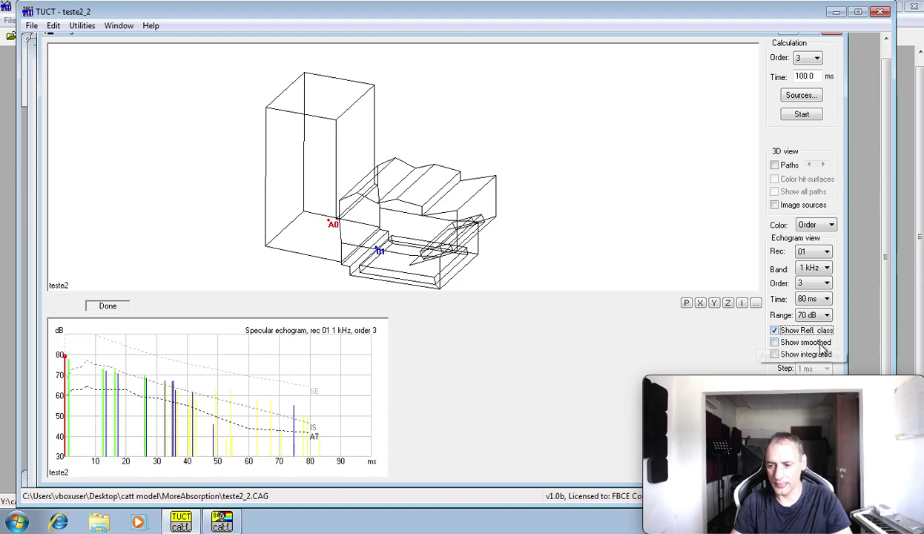
pyautogui.click(799, 341)
pyautogui.click(530, 224)
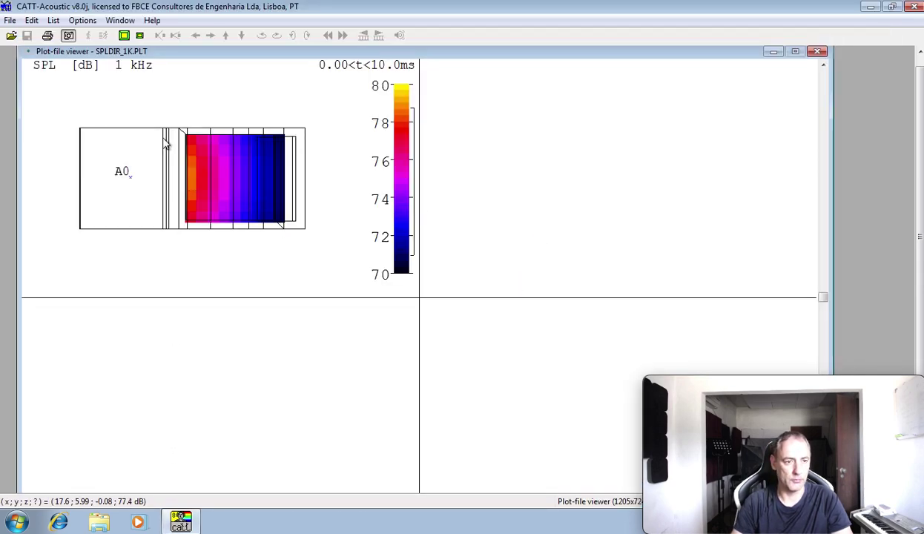
# Relaunch TUCT by searching 'tuct' in the Windows Start menu.
pyautogui.click(17, 523)
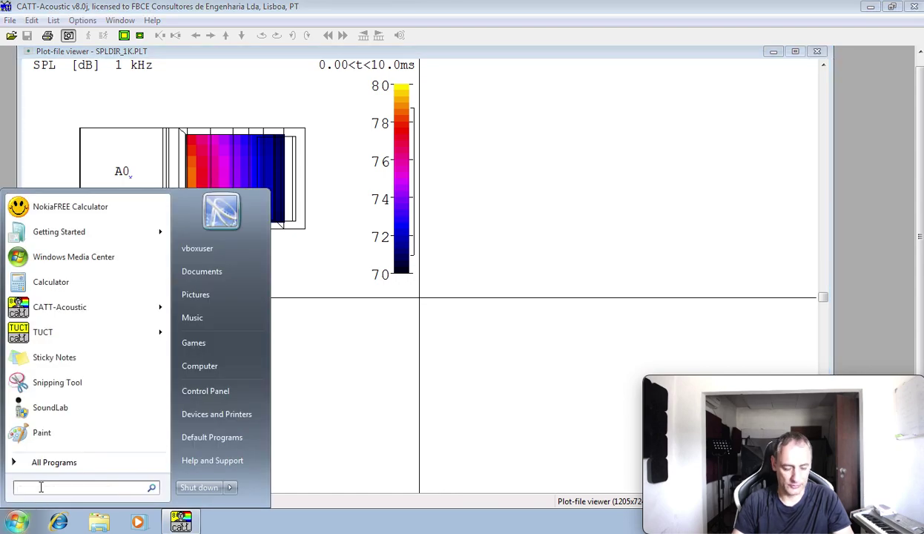
pyautogui.write('tuct')
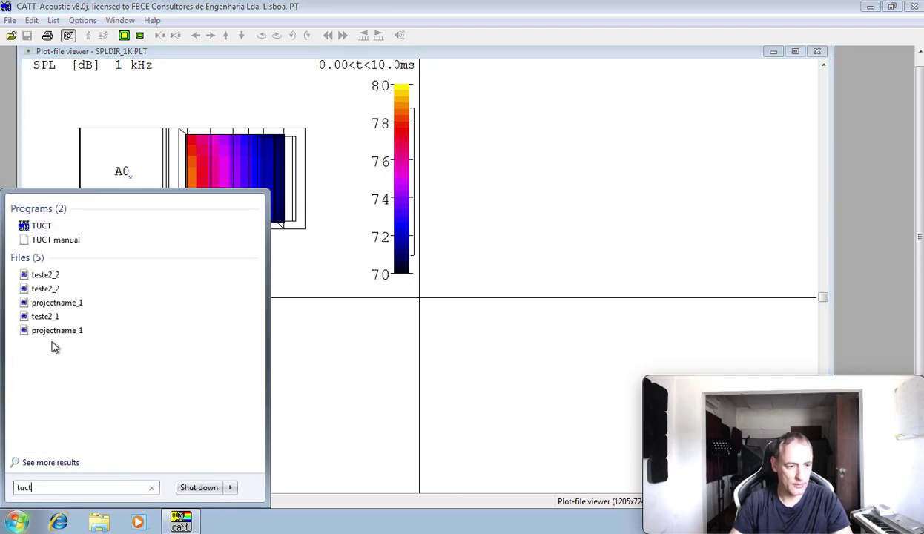
pyautogui.click(46, 224)
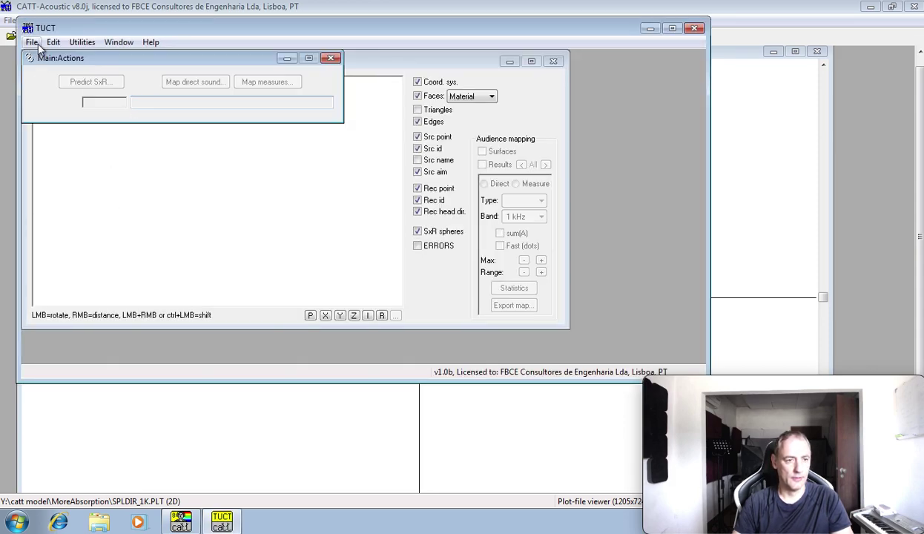
# Open the teste2_2 theatre model as a CAG file.
pyautogui.click(37, 42)
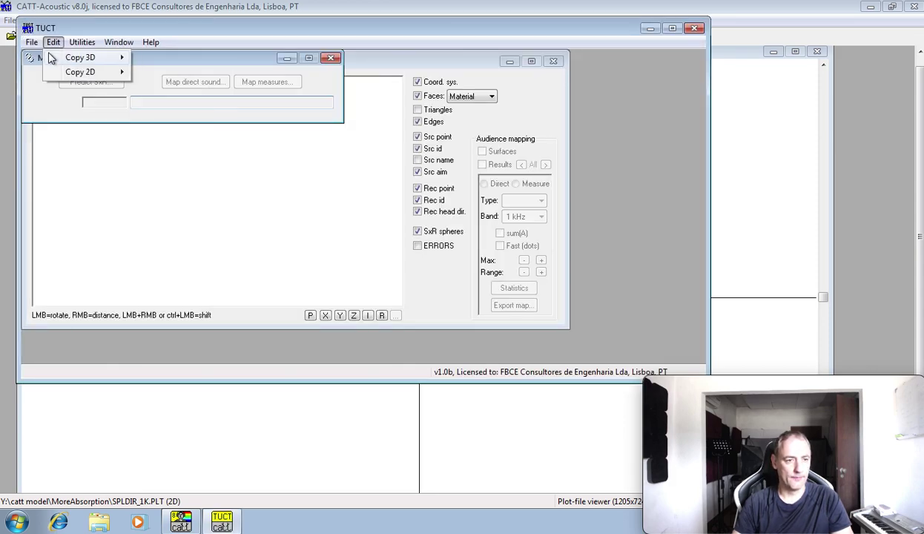
pyautogui.click(41, 59)
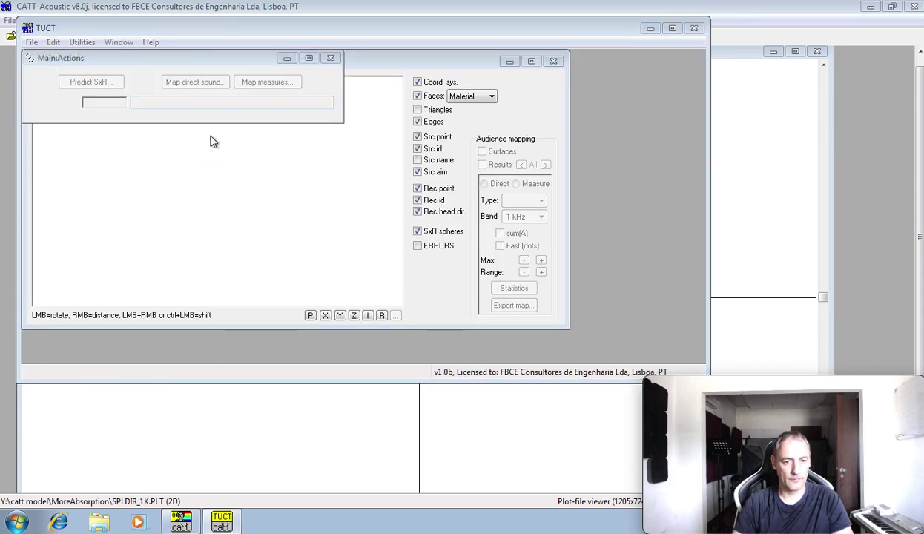
pyautogui.doubleClick(178, 172)
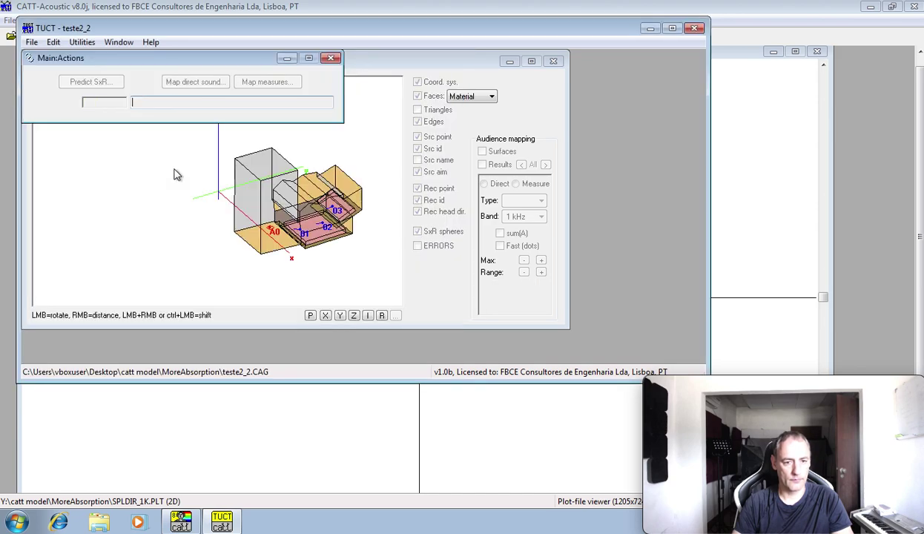
# Open the Image Source Model window and enlarge both it and the TUCT window.
pyautogui.click(132, 43)
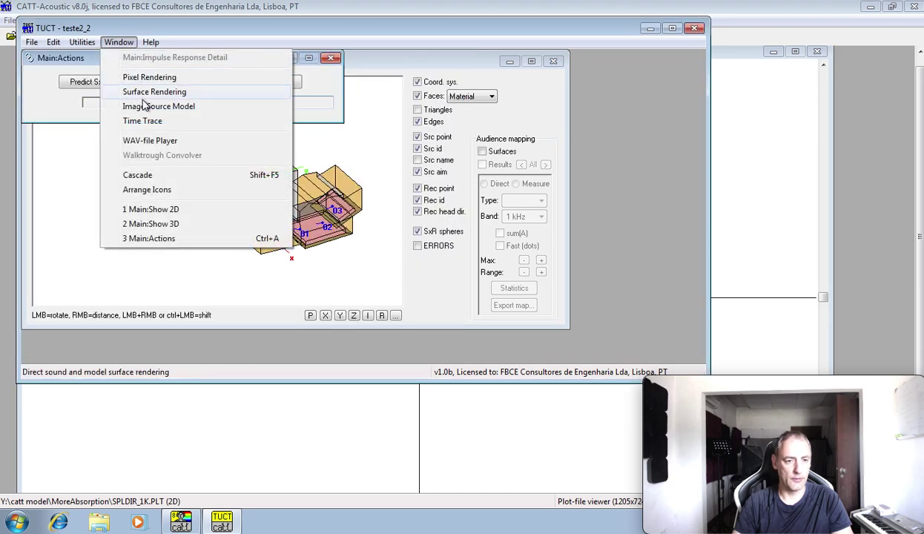
pyautogui.click(141, 104)
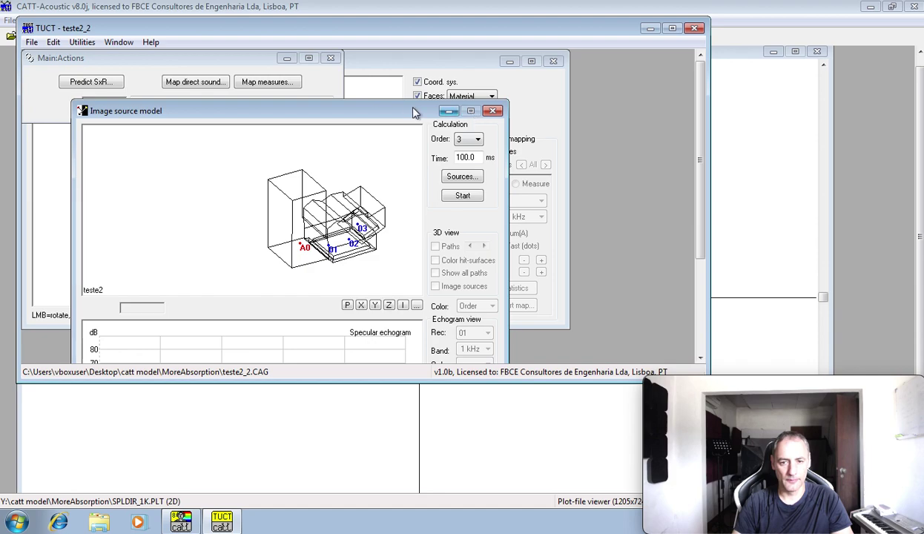
pyautogui.moveTo(374, 111); pyautogui.dragTo(326, 54)
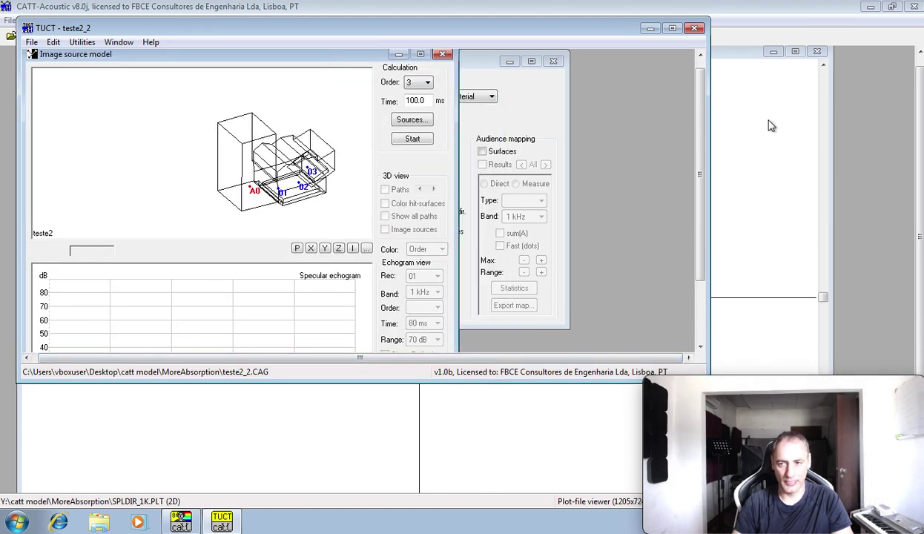
pyautogui.doubleClick(561, 381)
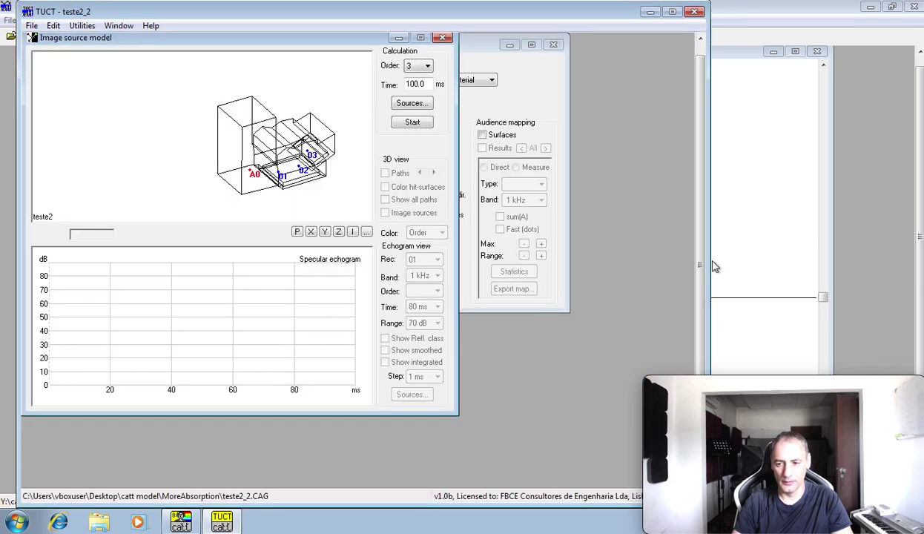
pyautogui.moveTo(710, 258); pyautogui.dragTo(886, 259)
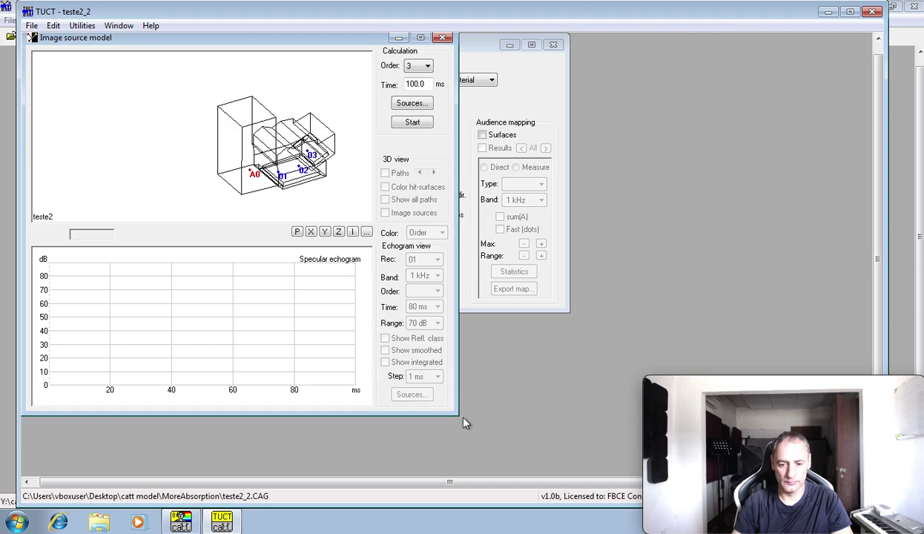
pyautogui.moveTo(462, 421); pyautogui.dragTo(672, 443)
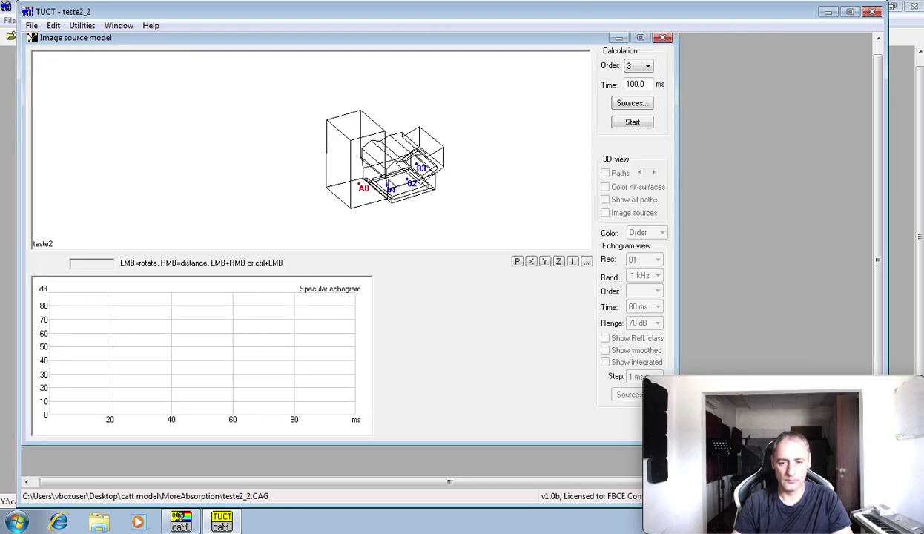
# Rotate and zoom the room model, then calculate the order-3 specular echogram for receiver 01.
pyautogui.moveTo(325, 177)
pyautogui.mouseDown()
pyautogui.moveTo(353, 175)
pyautogui.moveTo(313, 174)
pyautogui.mouseUp()
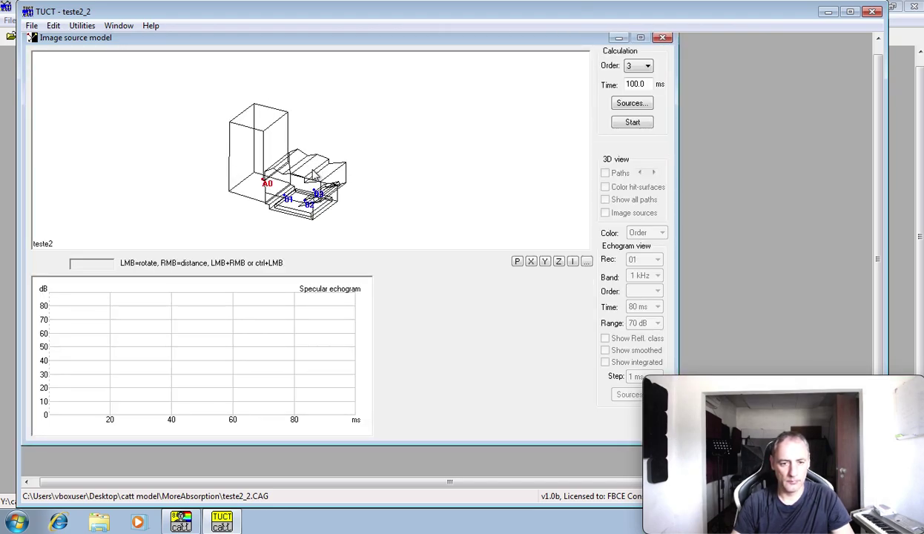
pyautogui.moveTo(312, 174); pyautogui.dragTo(306, 202, button='right')
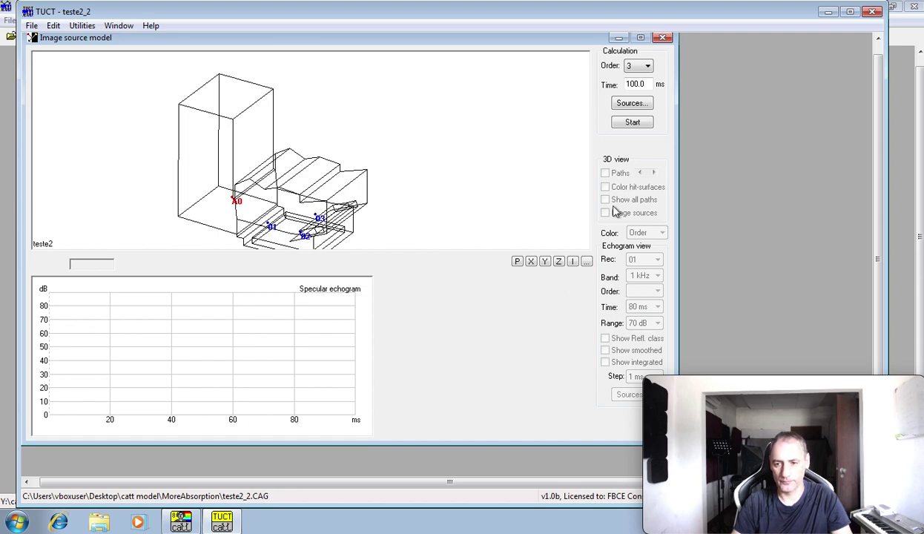
pyautogui.click(629, 124)
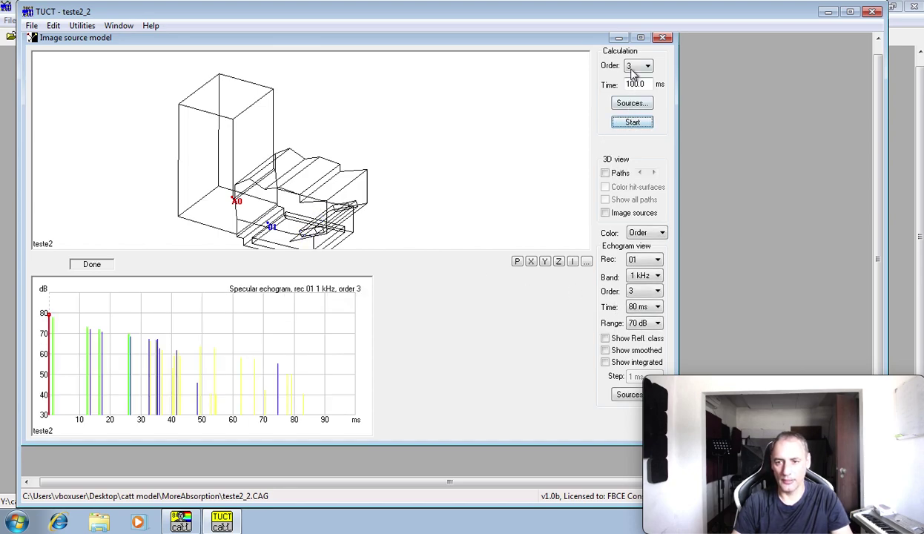
# Compare receiver 02's specular echogram with receiver 01's, rotating the room model slightly.
pyautogui.click(646, 260)
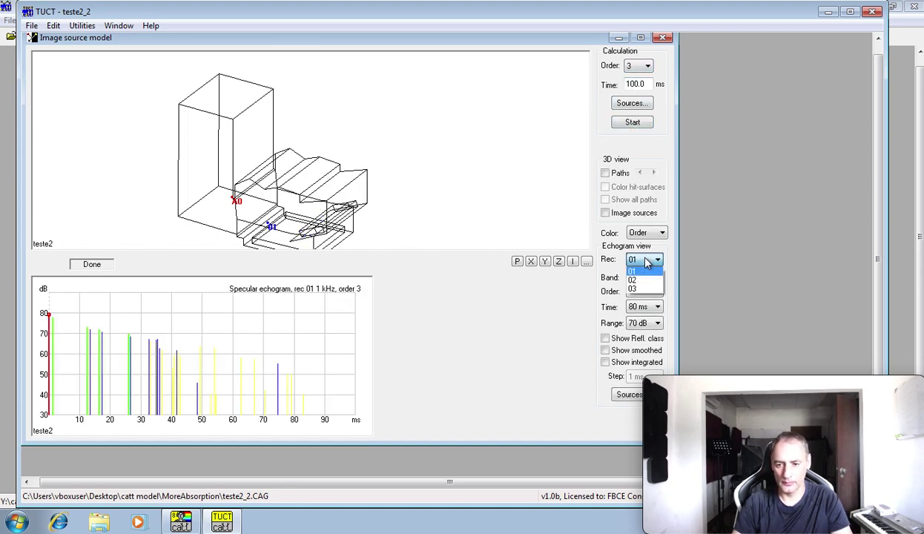
pyautogui.click(645, 261)
pyautogui.click(647, 259)
pyautogui.click(642, 277)
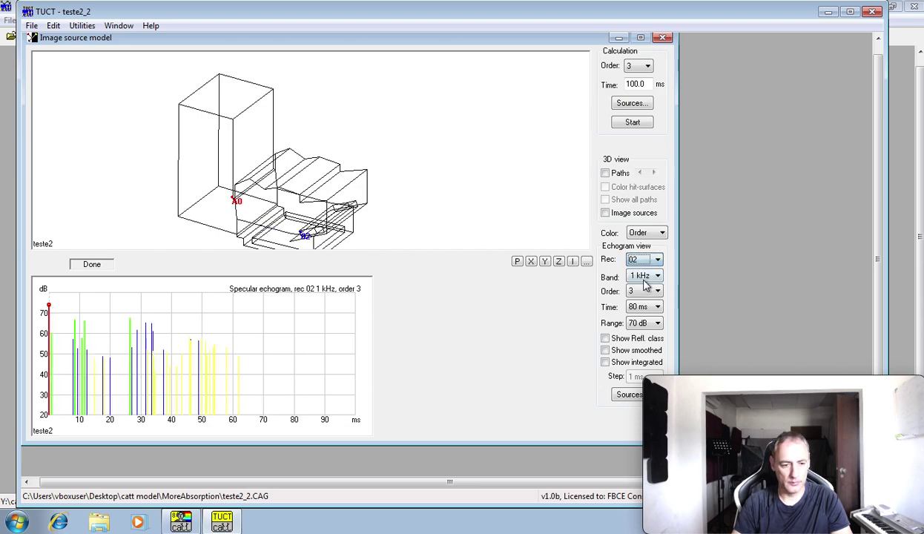
pyautogui.click(644, 258)
pyautogui.click(636, 269)
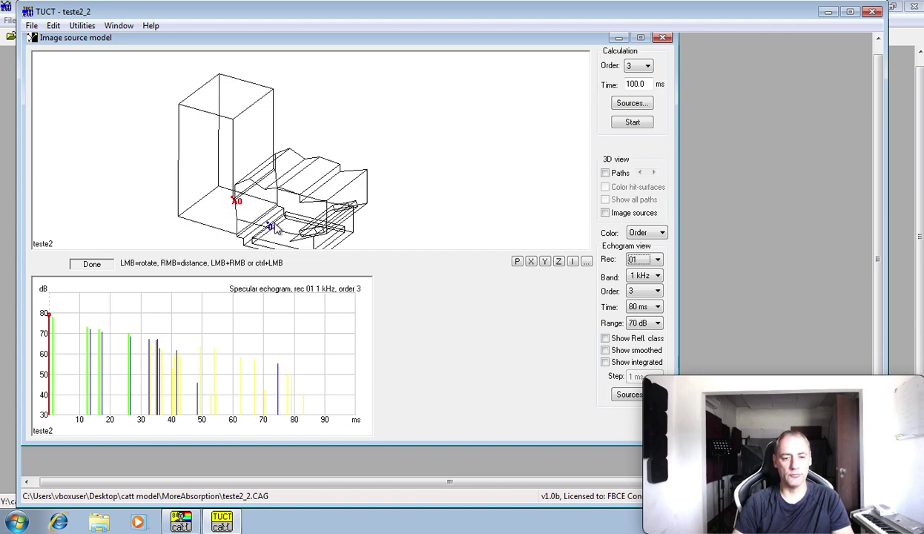
pyautogui.moveTo(275, 230); pyautogui.dragTo(280, 225)
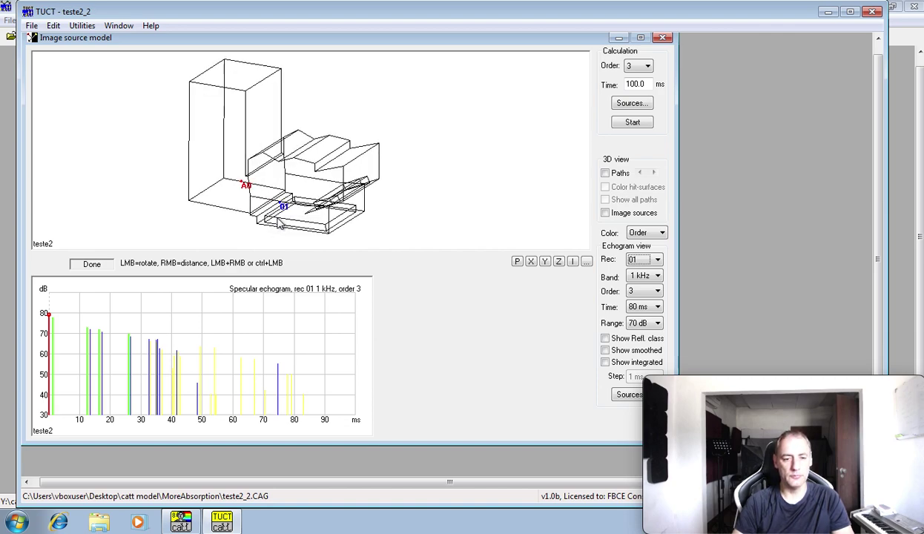
pyautogui.click(645, 261)
pyautogui.click(634, 271)
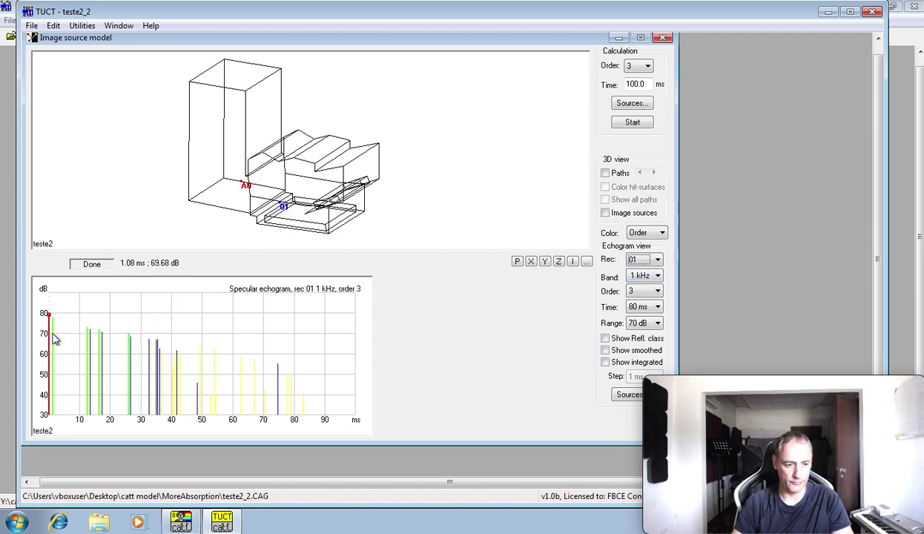
# Keep reflections coloured by order and view receivers 02, 03, then 01 with the model rotated.
pyautogui.click(642, 234)
pyautogui.click(639, 243)
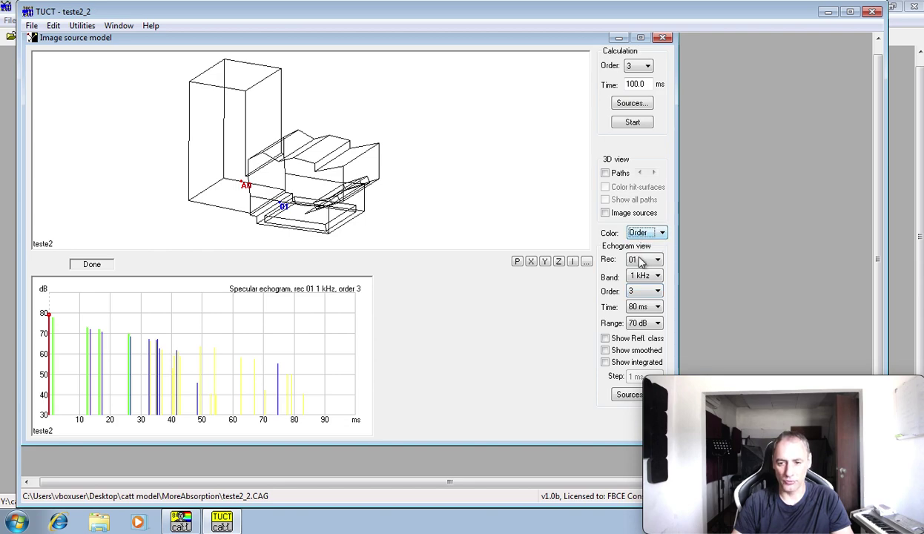
pyautogui.click(641, 260)
pyautogui.click(634, 280)
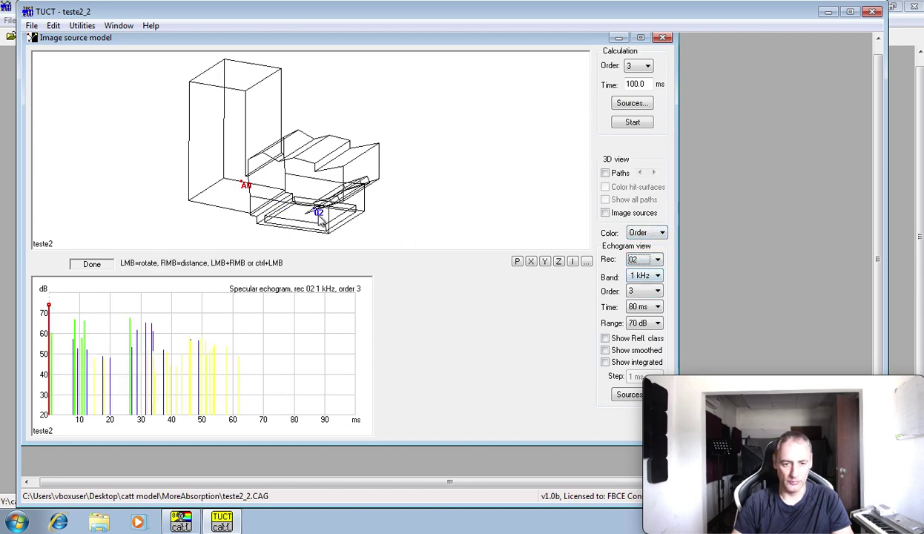
pyautogui.moveTo(315, 215); pyautogui.dragTo(415, 227)
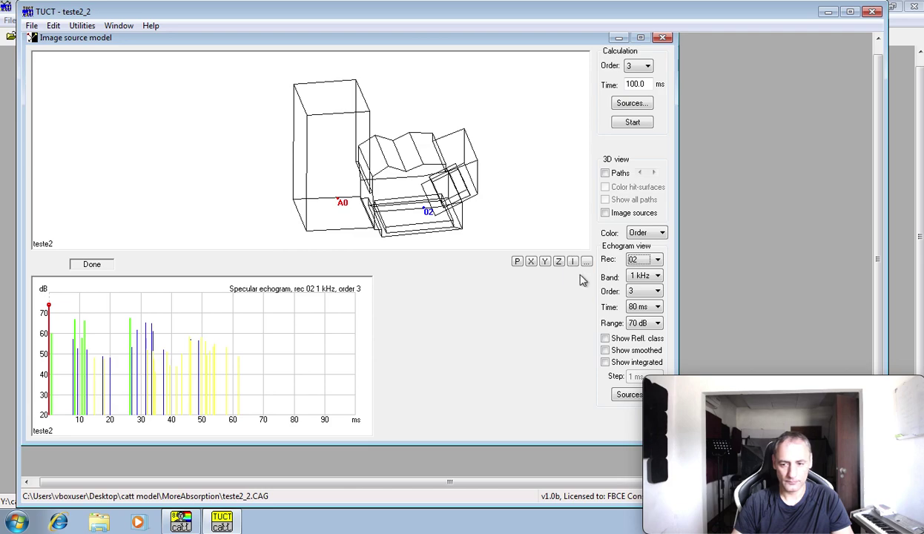
pyautogui.click(640, 259)
pyautogui.click(636, 290)
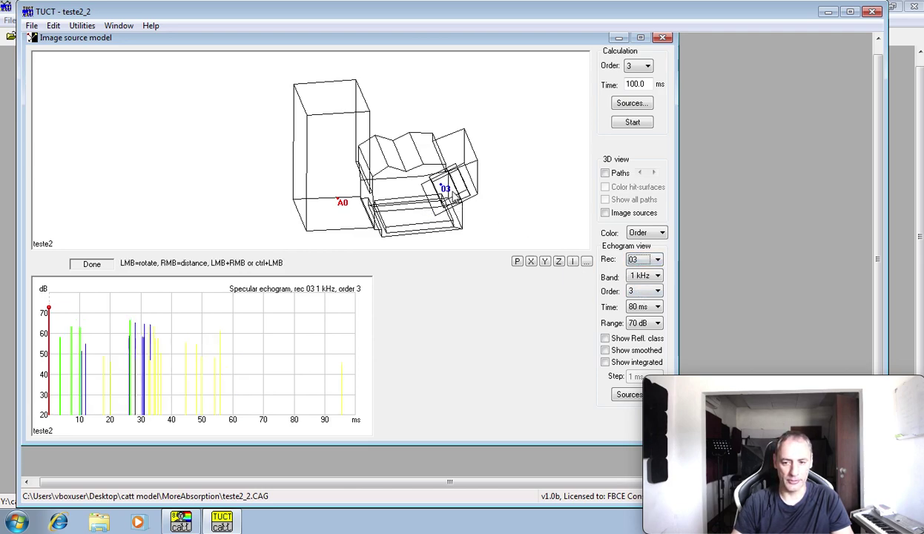
pyautogui.click(641, 259)
pyautogui.click(636, 268)
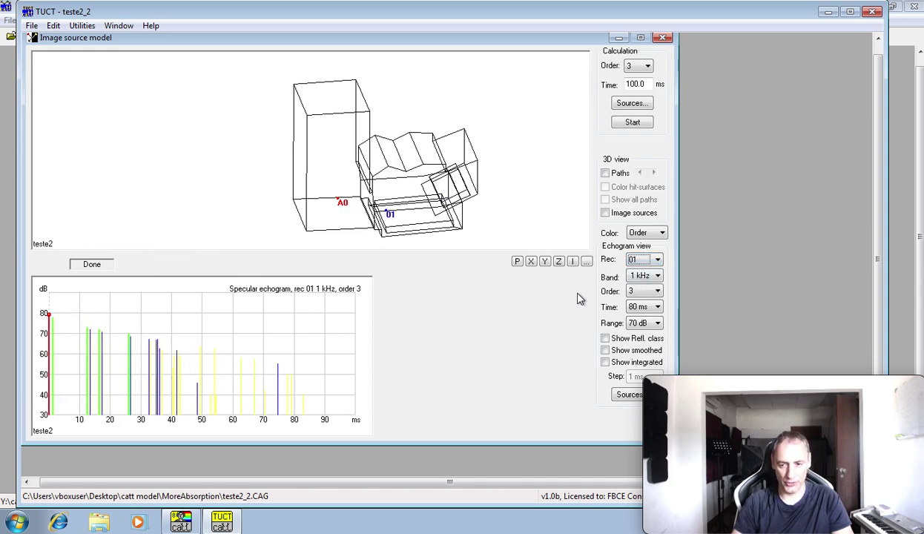
# Cycle the echogram once more through receivers 02, 03 and back to 01.
pyautogui.click(632, 261)
pyautogui.click(640, 279)
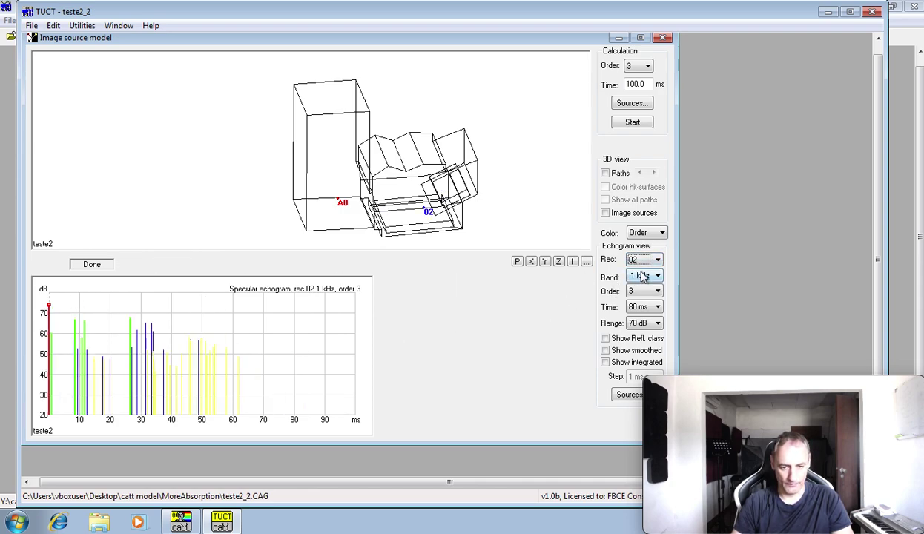
pyautogui.click(641, 261)
pyautogui.click(646, 291)
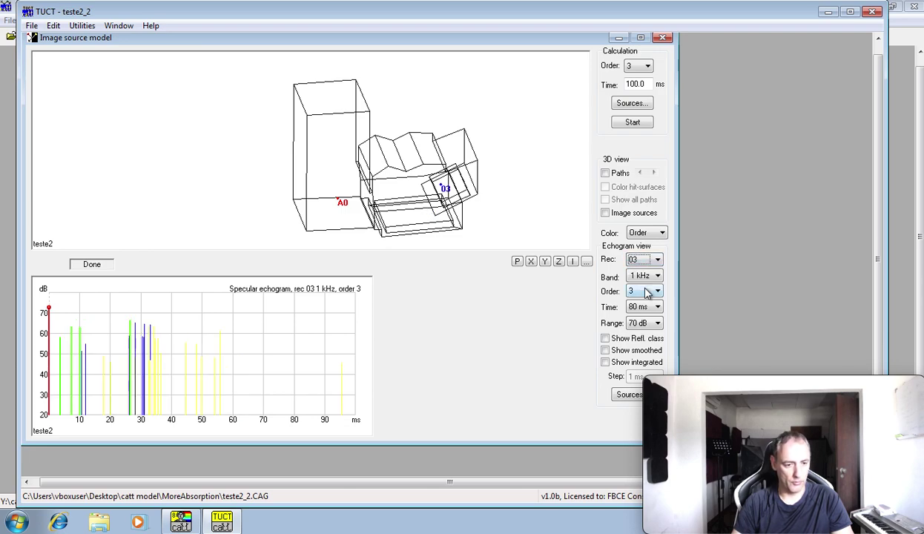
pyautogui.click(641, 261)
pyautogui.click(641, 268)
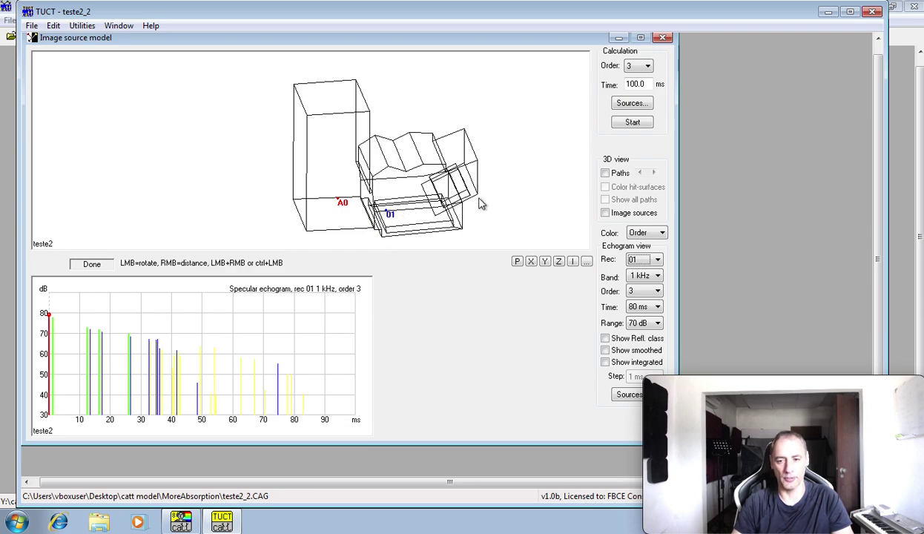
# Set the echogram time span to 10 ms, then 20 ms, then 100 ms.
pyautogui.click(636, 312)
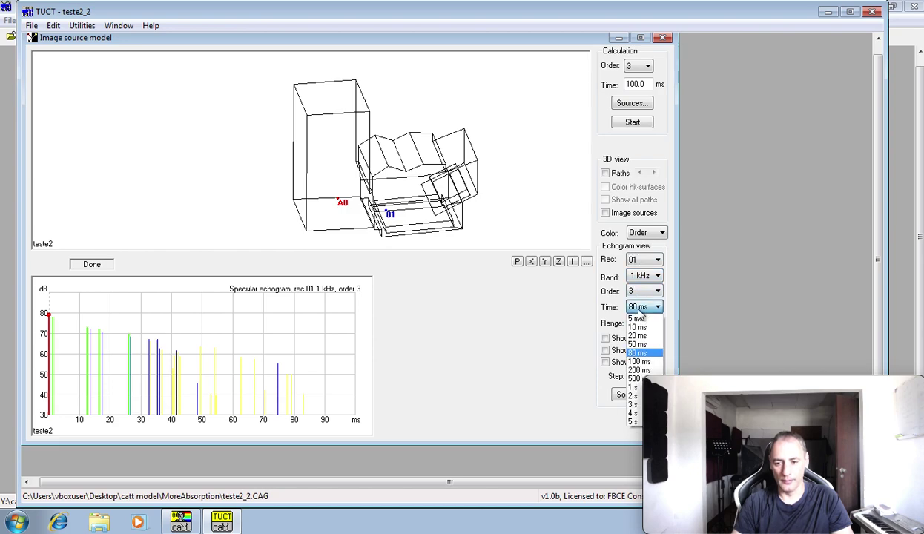
pyautogui.click(642, 321)
pyautogui.click(642, 307)
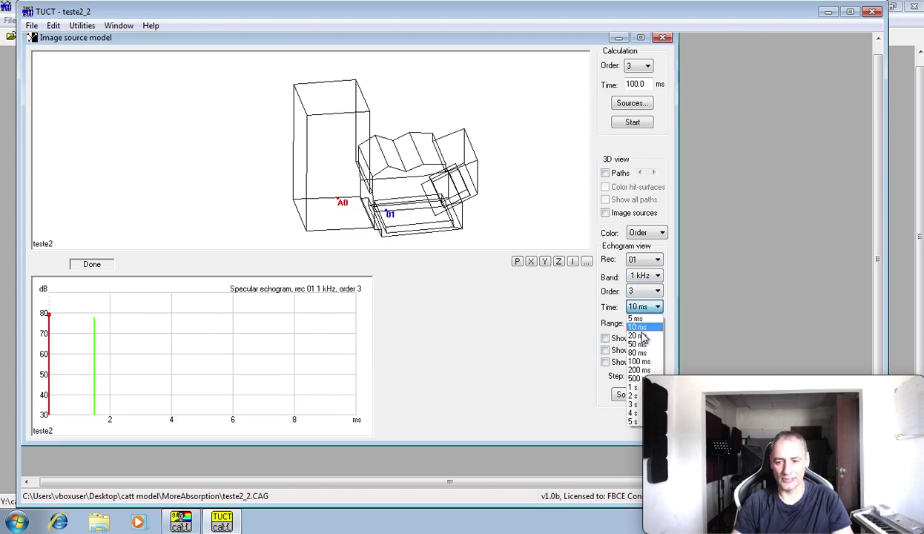
pyautogui.click(639, 336)
pyautogui.click(645, 306)
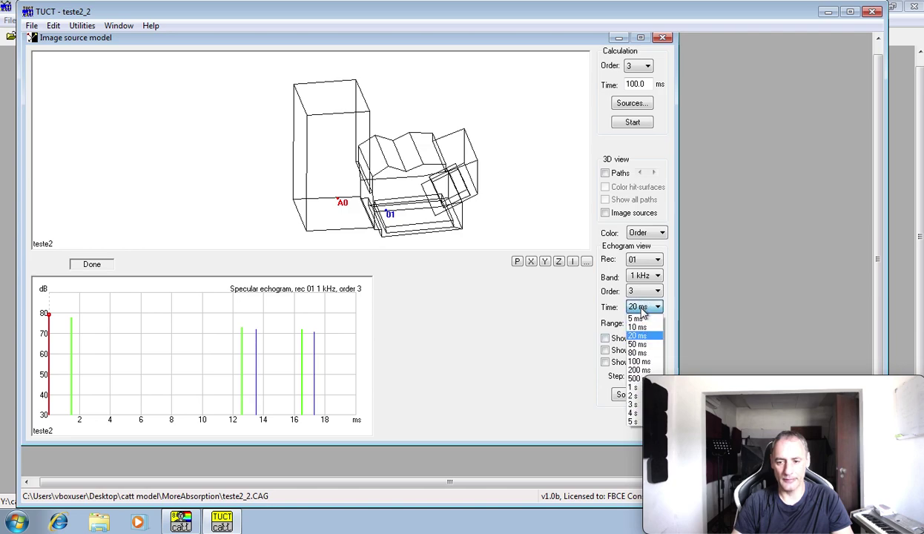
pyautogui.click(639, 361)
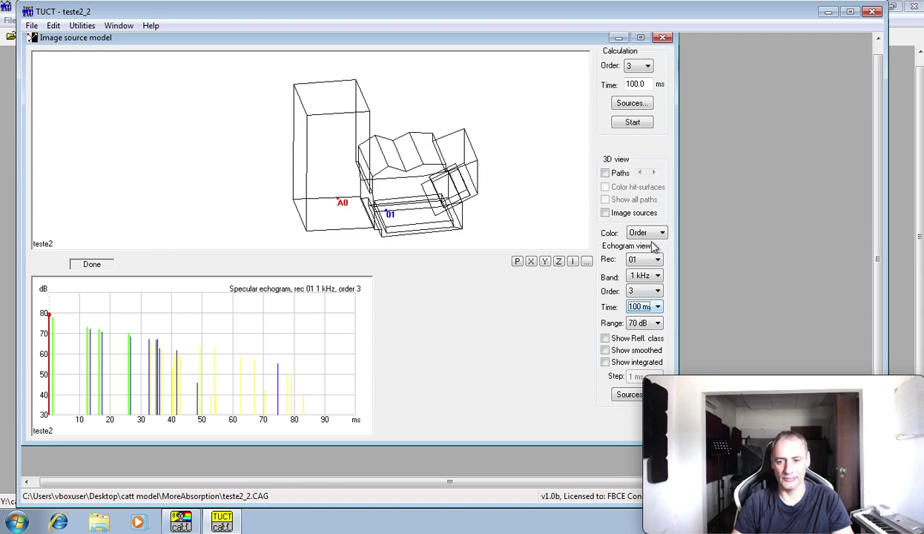
# Draw the reflection paths in the 3D view and hide the image-source dots.
pyautogui.click(635, 214)
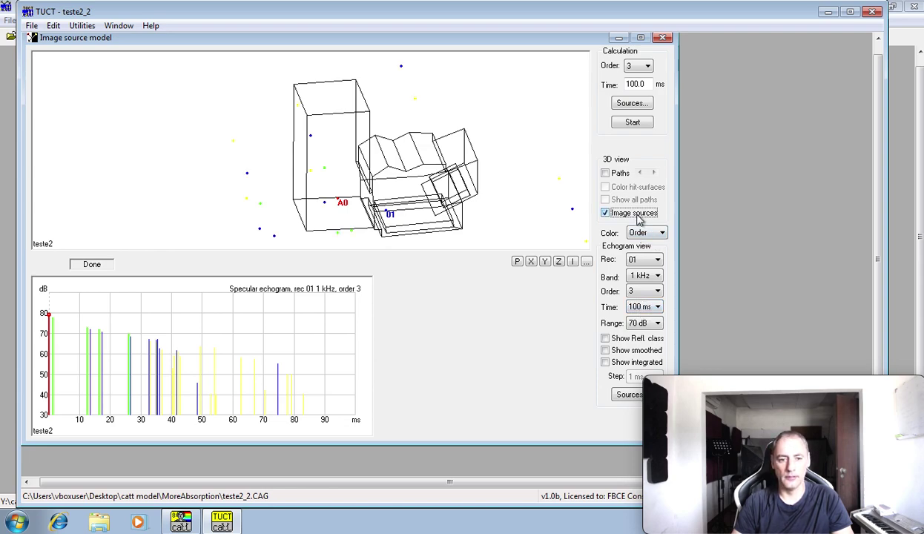
pyautogui.click(636, 214)
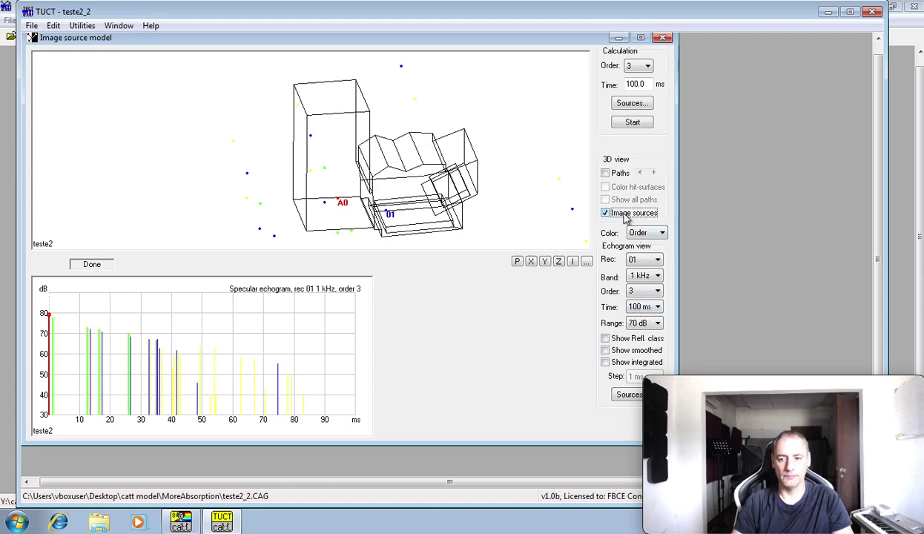
pyautogui.click(609, 174)
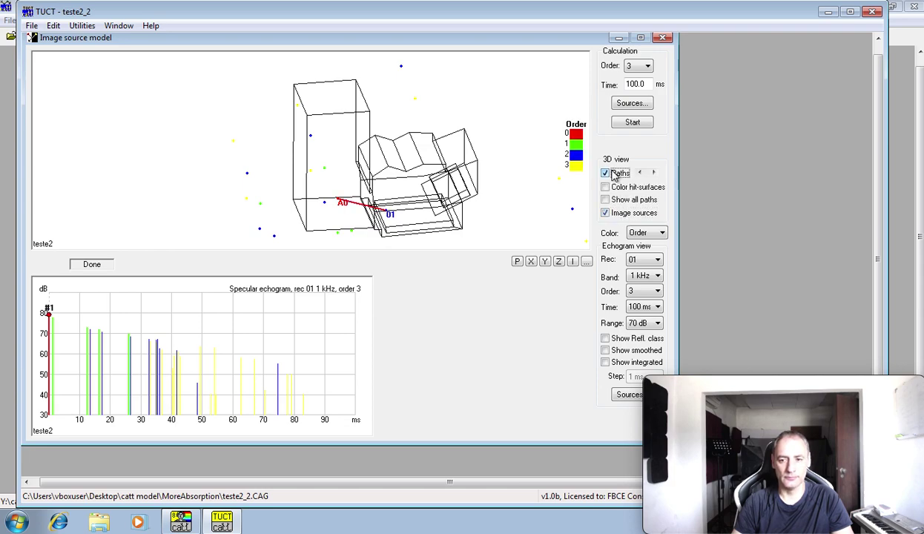
pyautogui.click(629, 213)
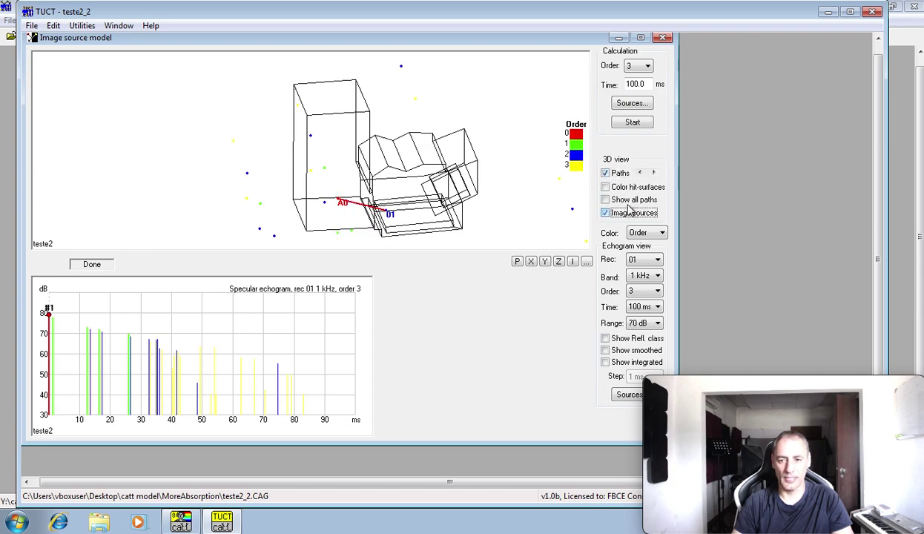
# Step through spikes #2, #3 and back to direct sound #1, then advance to #2 and beyond.
pyautogui.click(653, 173)
pyautogui.click(653, 172)
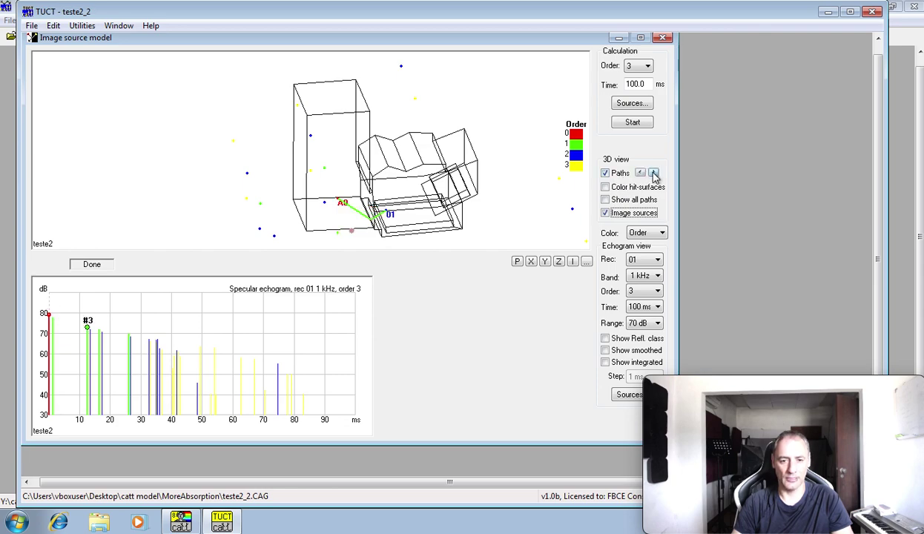
pyautogui.click(639, 173)
pyautogui.click(638, 173)
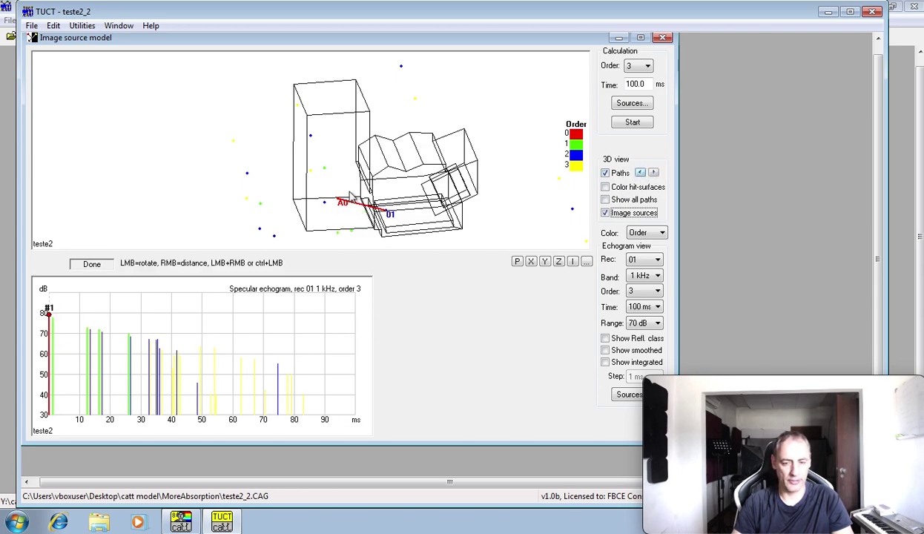
pyautogui.moveTo(341, 193)
pyautogui.mouseDown()
pyautogui.moveTo(270, 187)
pyautogui.moveTo(278, 197)
pyautogui.mouseUp()
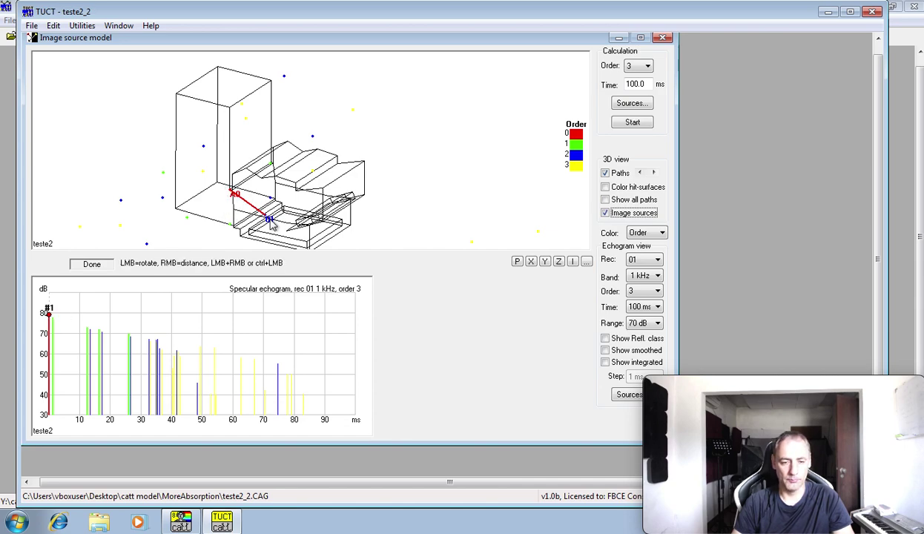
pyautogui.click(653, 172)
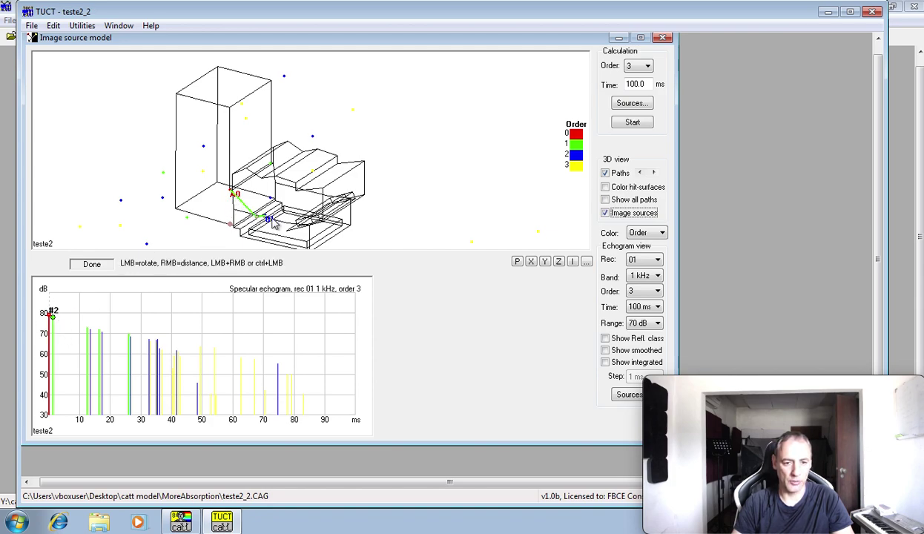
pyautogui.click(653, 173)
# Advance the reflection trace from spike #4 through #17 into the third-order reflections.
pyautogui.click(653, 173)
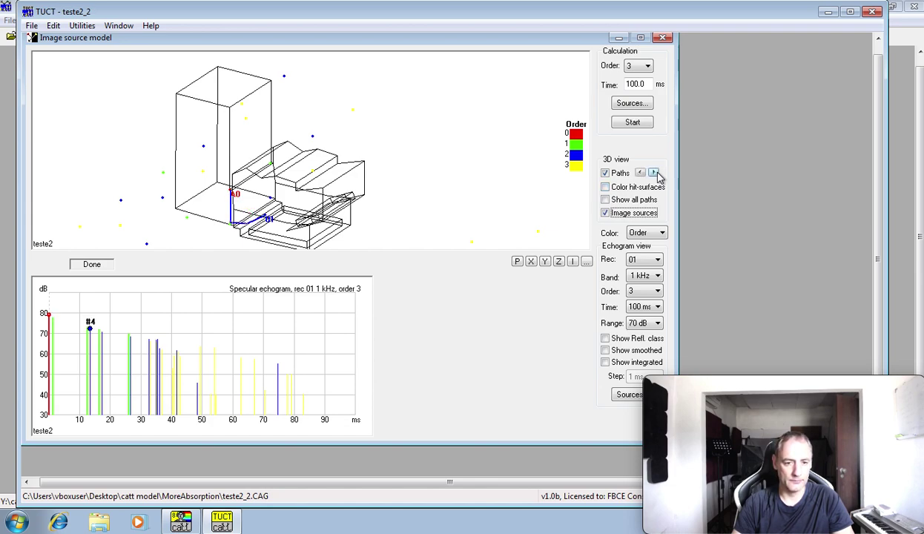
pyautogui.click(653, 173)
pyautogui.click(653, 172)
pyautogui.click(653, 173)
pyautogui.click(653, 172)
pyautogui.click(653, 173)
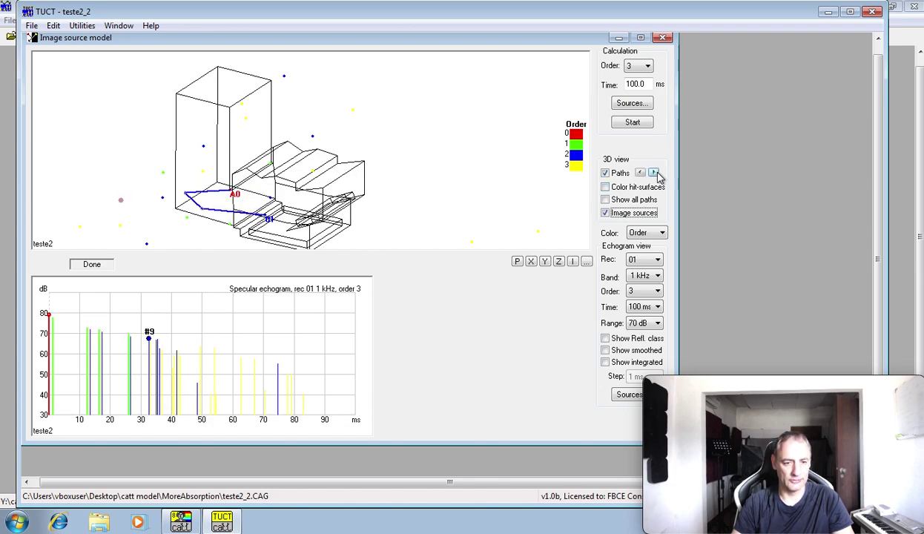
pyautogui.click(653, 173)
pyautogui.click(653, 172)
pyautogui.click(653, 172)
pyautogui.click(653, 173)
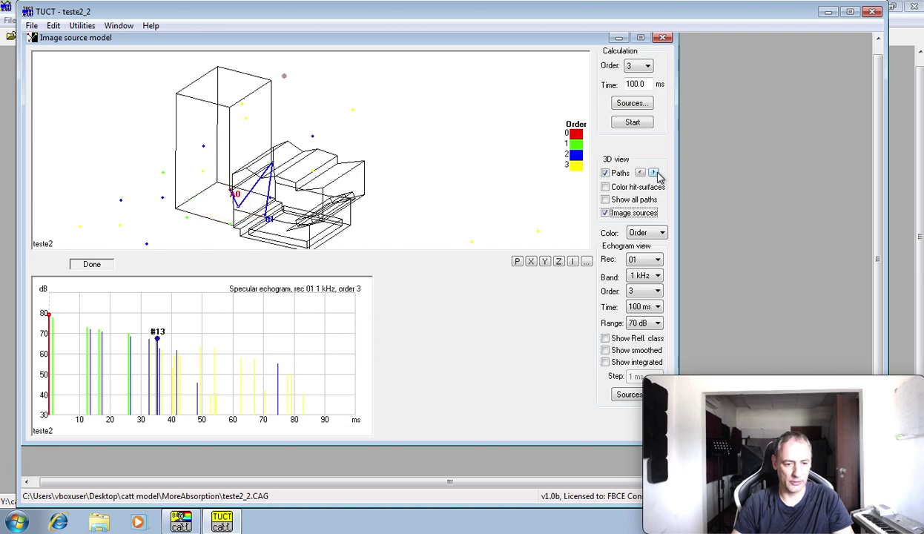
pyautogui.click(653, 173)
pyautogui.click(653, 172)
pyautogui.click(653, 173)
pyautogui.click(653, 173)
pyautogui.click(653, 172)
pyautogui.click(653, 173)
pyautogui.click(653, 172)
pyautogui.click(653, 173)
pyautogui.click(653, 172)
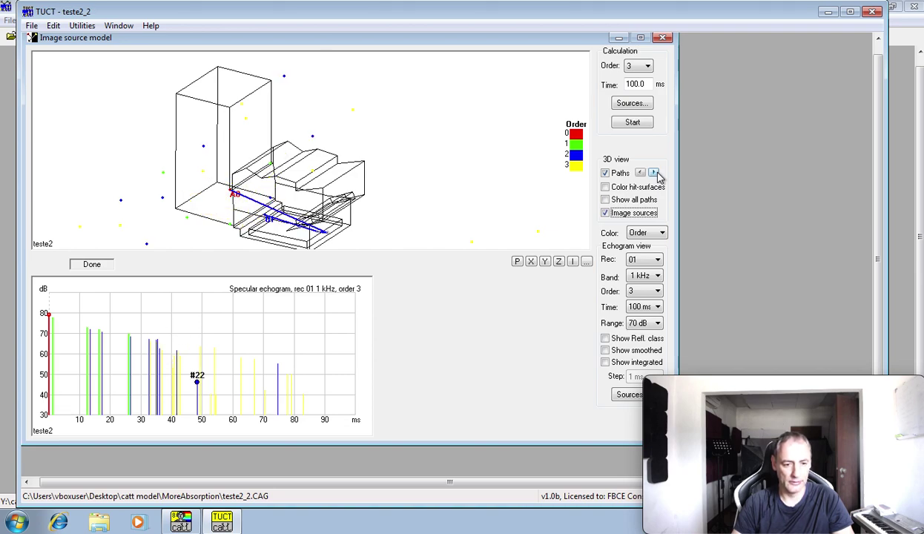
pyautogui.click(653, 173)
pyautogui.click(653, 173)
pyautogui.click(653, 173)
pyautogui.click(653, 172)
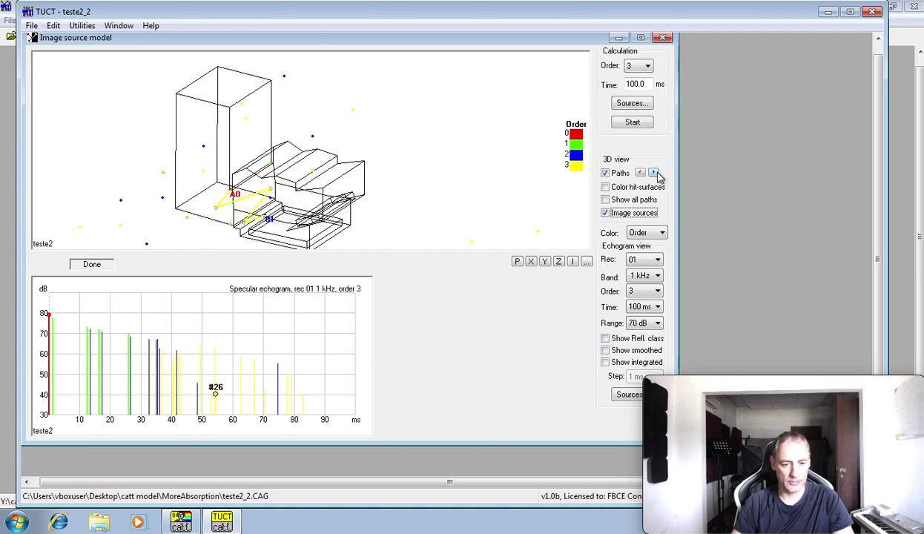
pyautogui.click(653, 173)
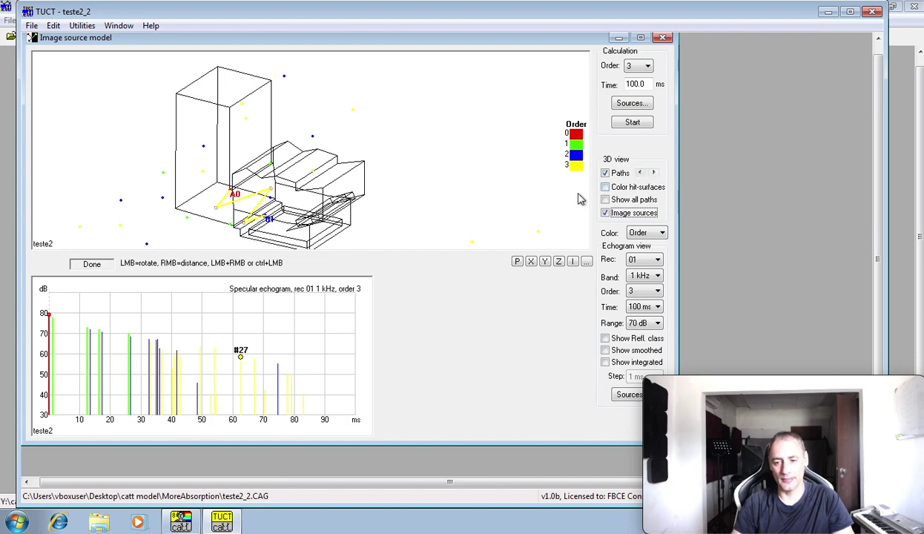
# Keep path colouring by Order and reapply echogram order 3.
pyautogui.click(650, 235)
pyautogui.click(650, 238)
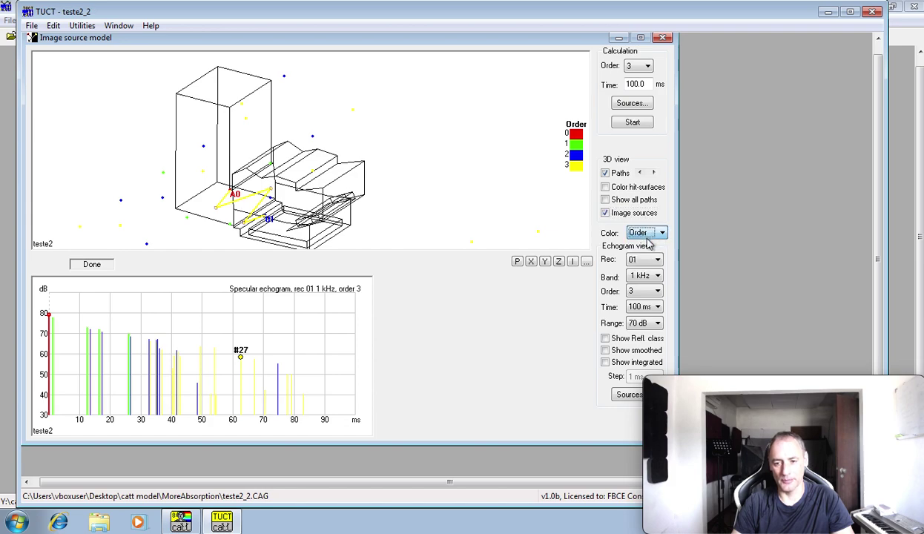
pyautogui.click(644, 293)
pyautogui.click(643, 294)
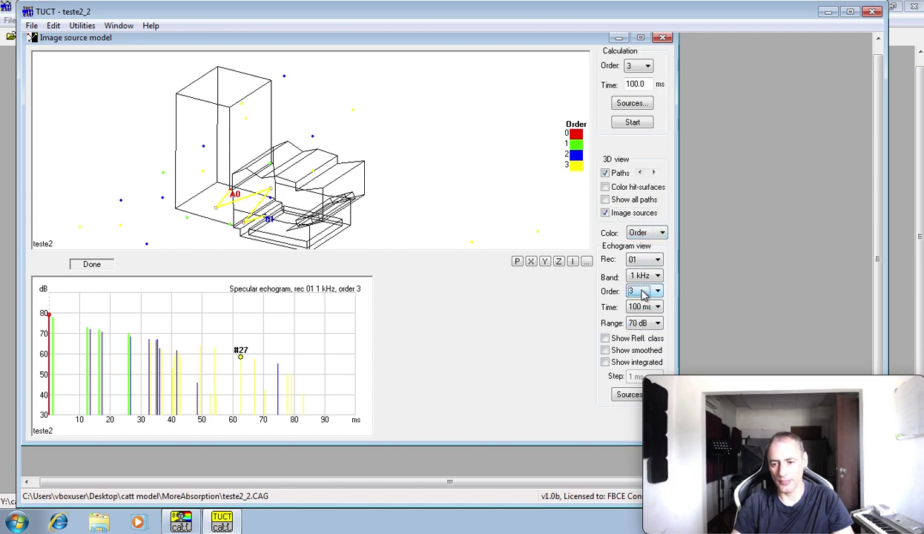
pyautogui.click(644, 295)
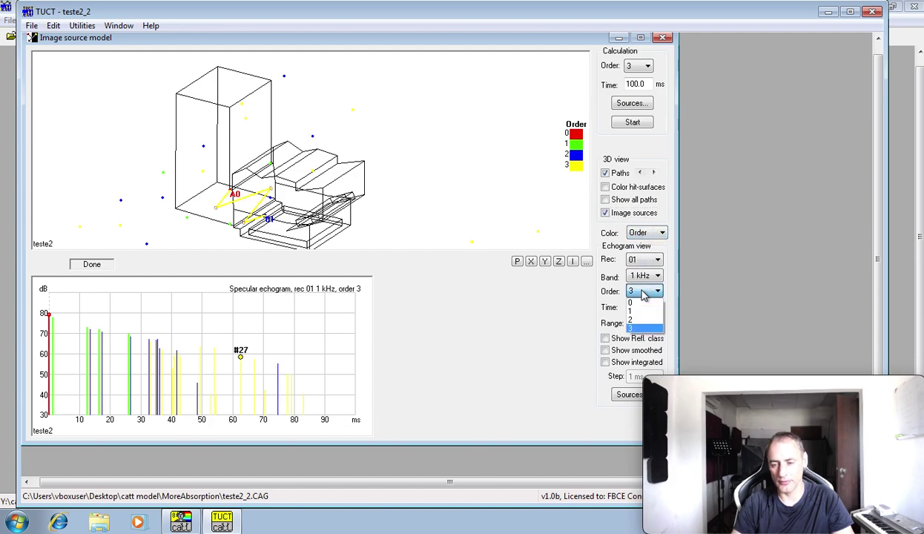
pyautogui.click(637, 329)
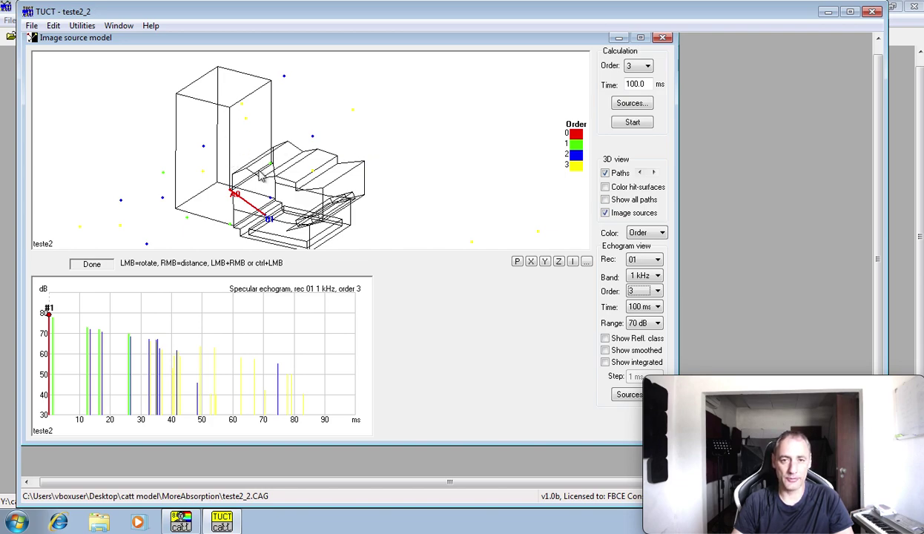
# Nudge the room model's rotation slightly, then bring up the Window menu.
pyautogui.moveTo(350, 159)
pyautogui.mouseDown()
pyautogui.moveTo(359, 167)
pyautogui.moveTo(352, 163)
pyautogui.mouseUp()
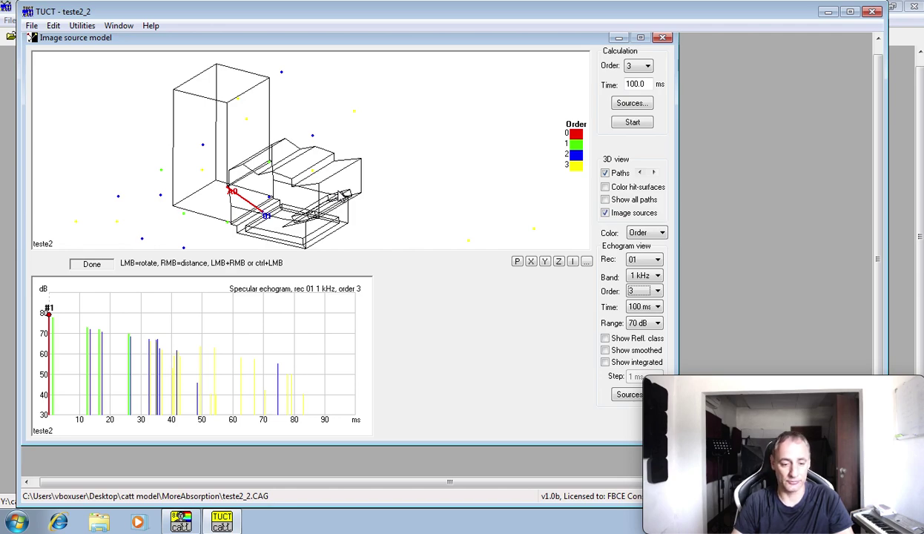
pyautogui.click(118, 25)
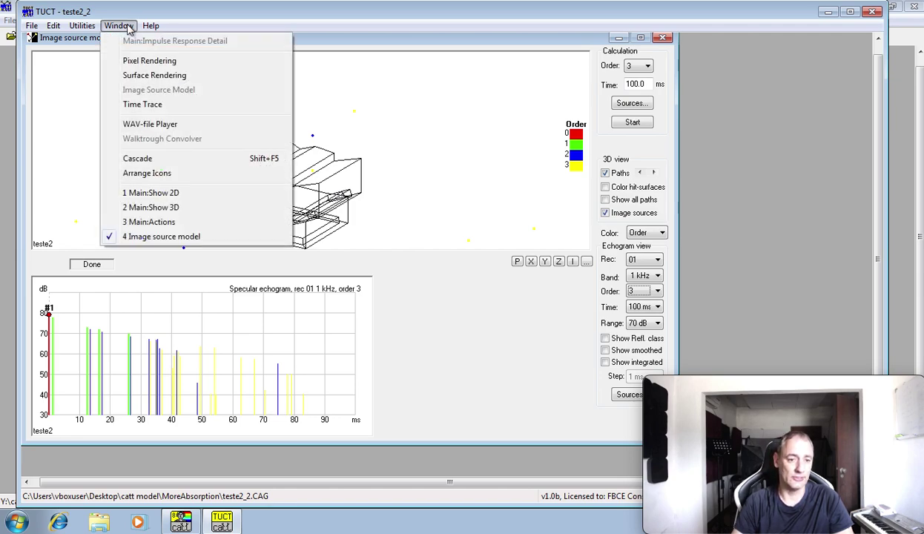
# Open the Surface Rendering window, move it aside, and bring the image source model forward.
pyautogui.click(151, 77)
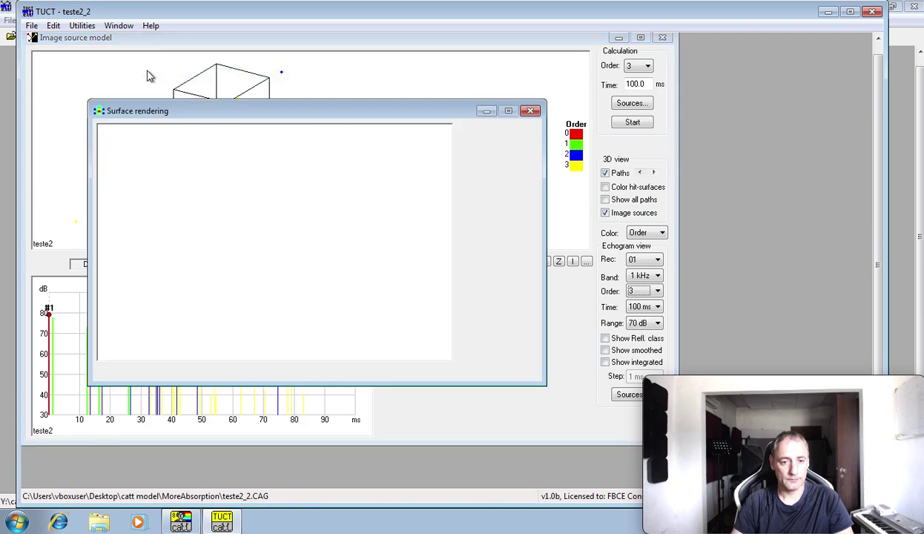
pyautogui.moveTo(421, 111); pyautogui.dragTo(380, 65)
pyautogui.click(503, 344)
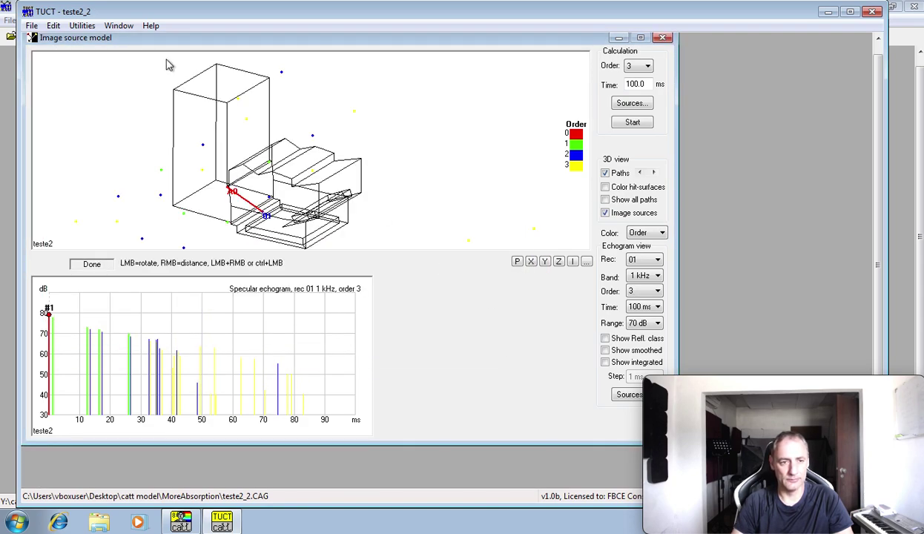
# Render the direct-sound SPL pixel map with geometry on the rotated model, then close it.
pyautogui.click(118, 25)
pyautogui.click(149, 61)
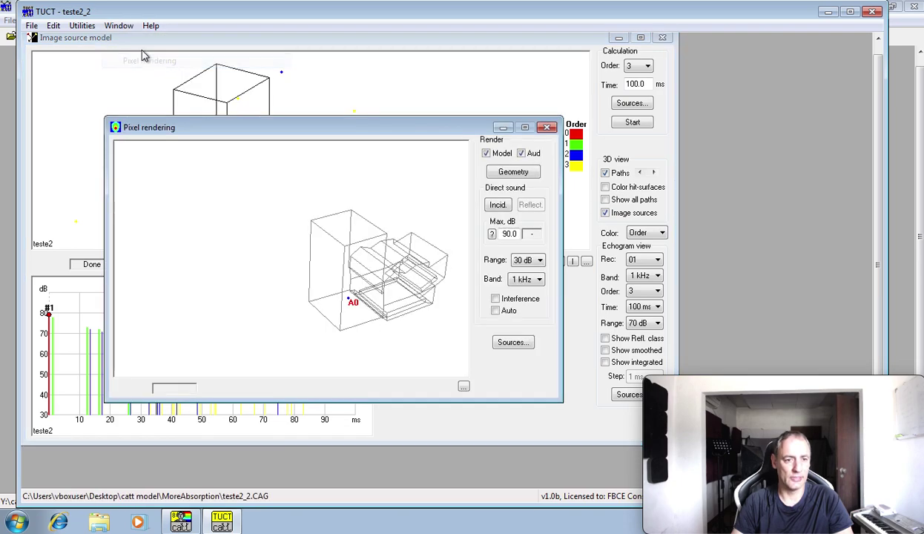
pyautogui.moveTo(303, 122); pyautogui.dragTo(291, 114)
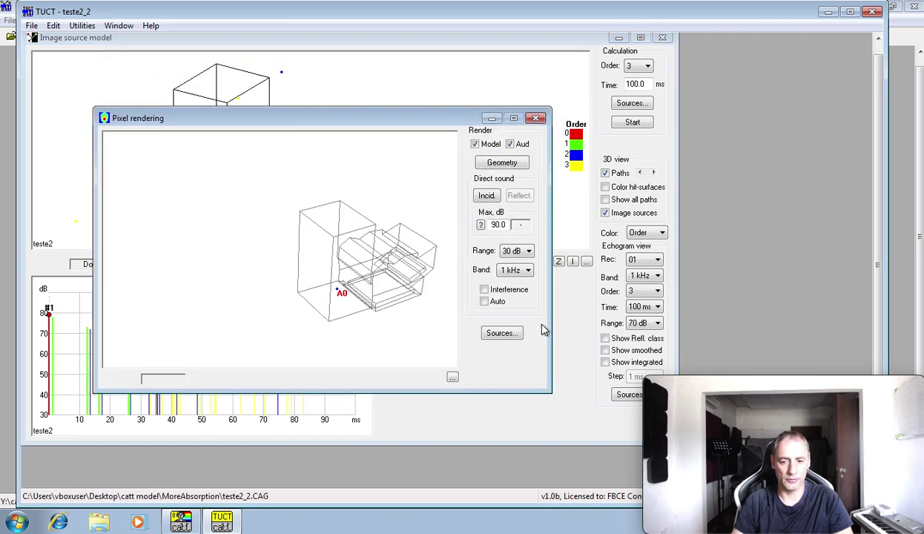
pyautogui.click(507, 165)
pyautogui.moveTo(385, 244); pyautogui.dragTo(304, 248)
pyautogui.click(486, 195)
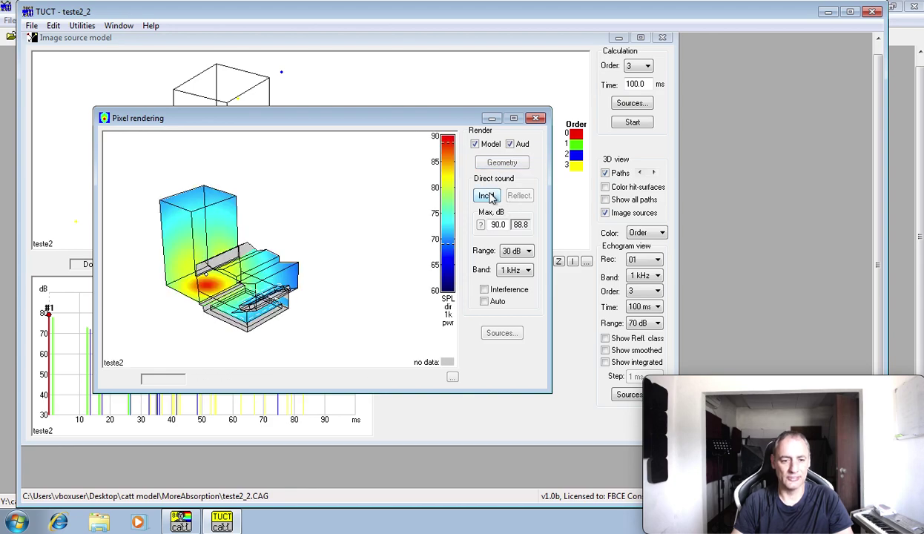
pyautogui.click(535, 118)
pyautogui.click(119, 26)
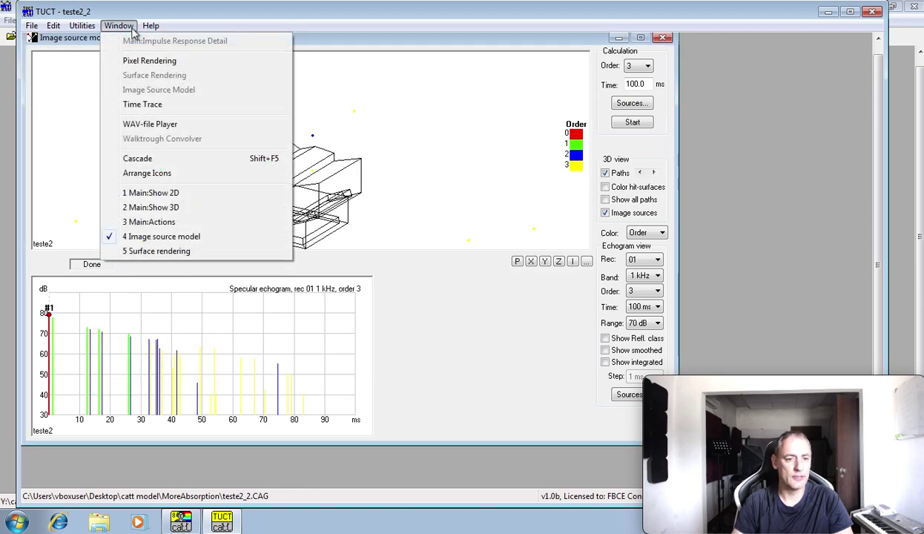
pyautogui.click(181, 127)
pyautogui.moveTo(197, 144); pyautogui.dragTo(363, 100)
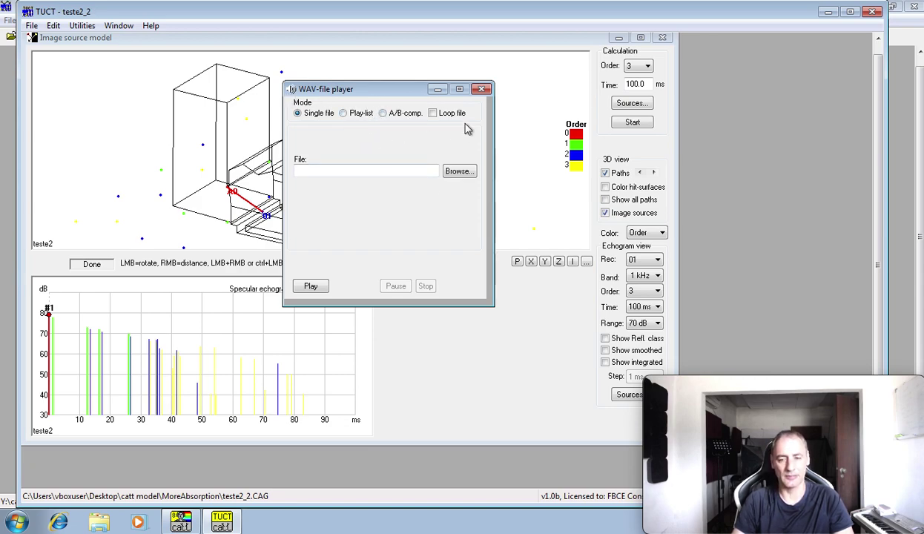
pyautogui.click(481, 88)
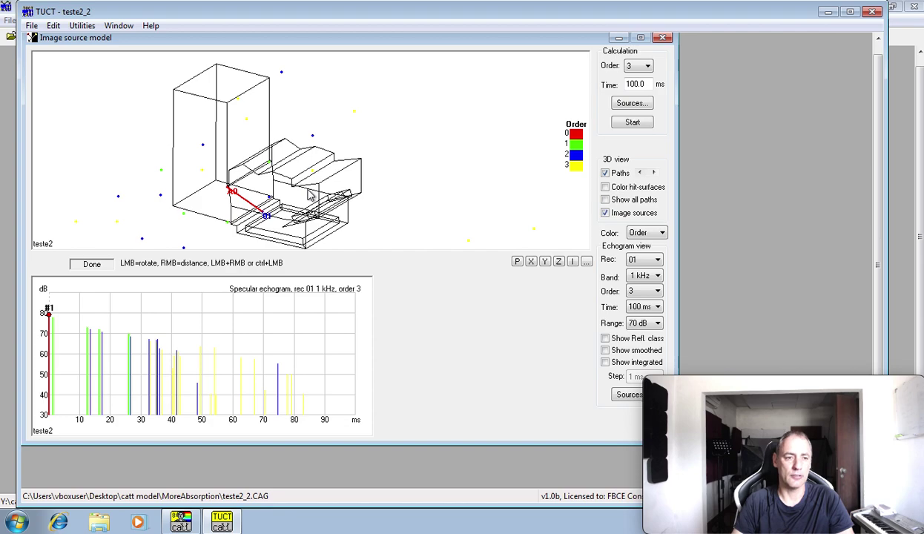
pyautogui.click(116, 26)
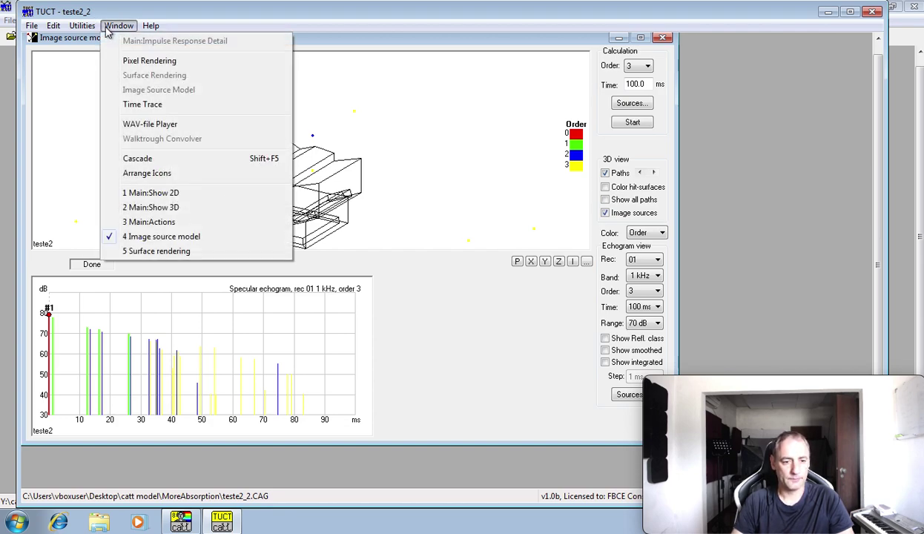
pyautogui.click(107, 29)
pyautogui.click(78, 28)
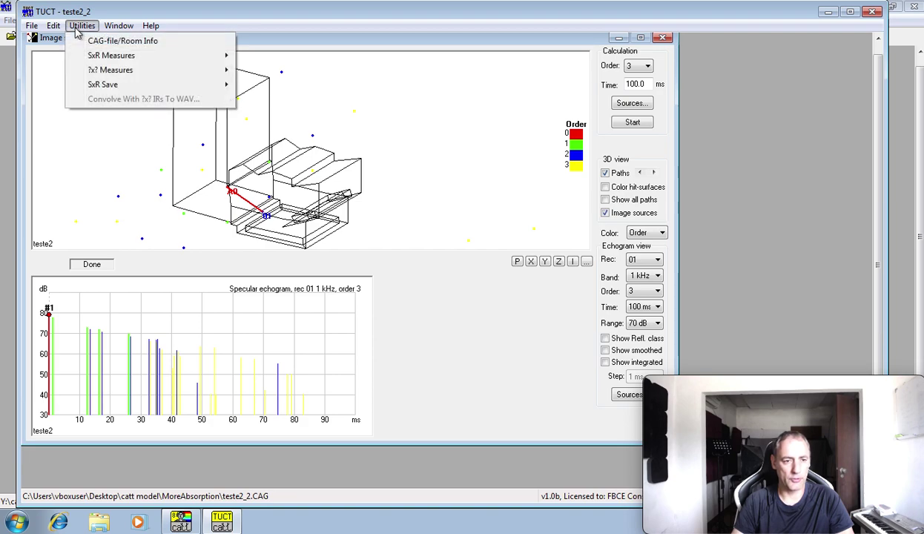
pyautogui.click(77, 29)
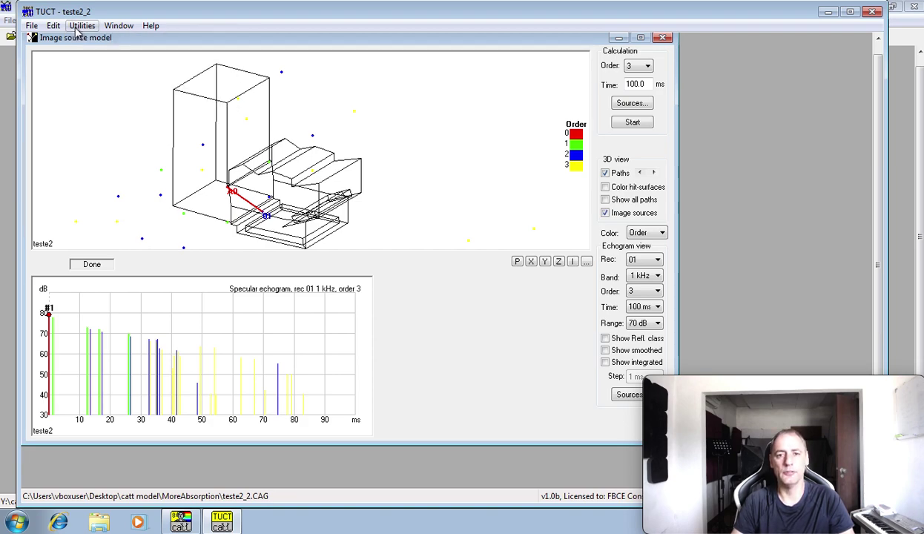